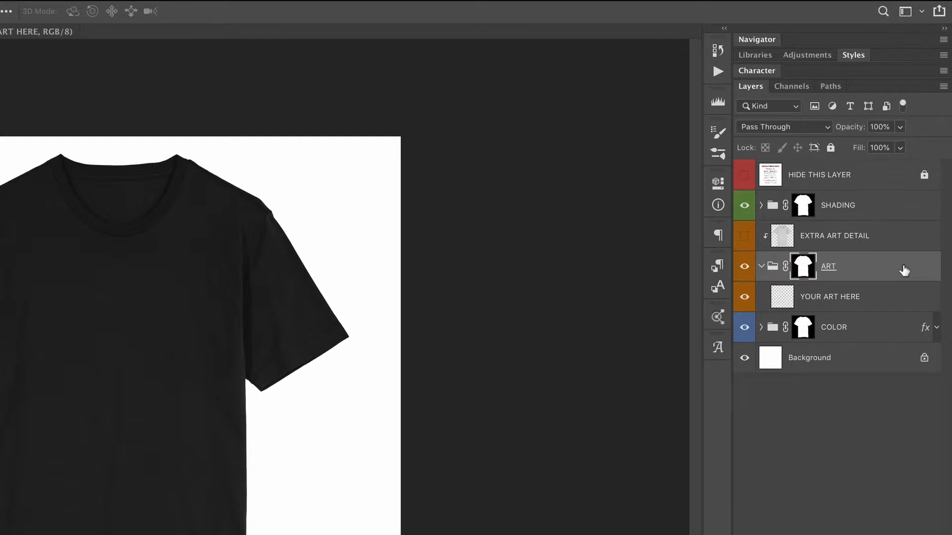
- Expand the COLOR group, review its shirt colors, and hide the BLACK layer to get a white shirt
left_click(879, 327)
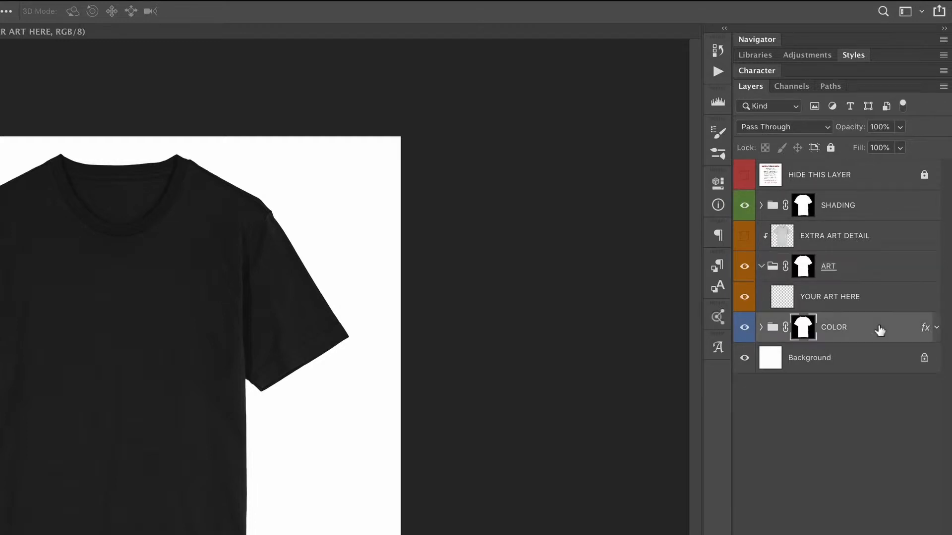
left_click(760, 327)
scroll(858, 437, "down", 20)
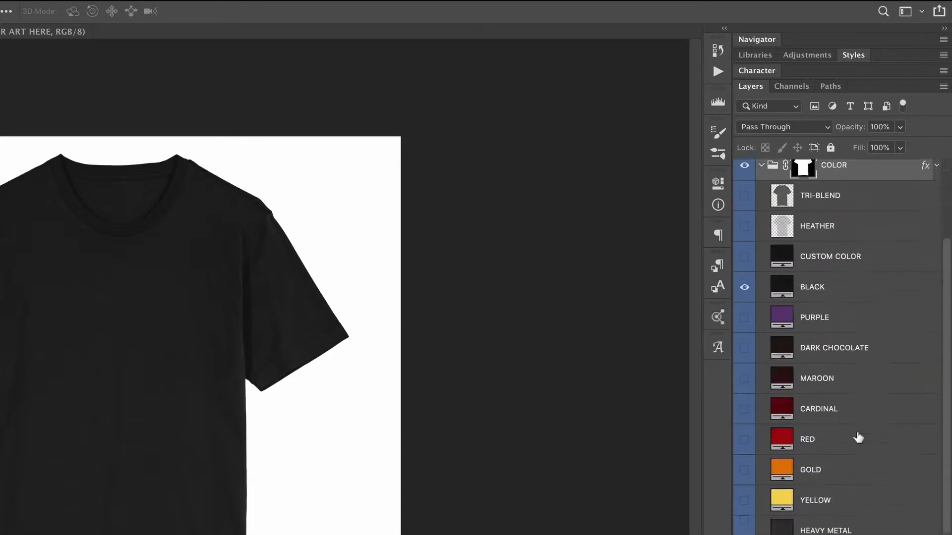
scroll(858, 438, "up", 20)
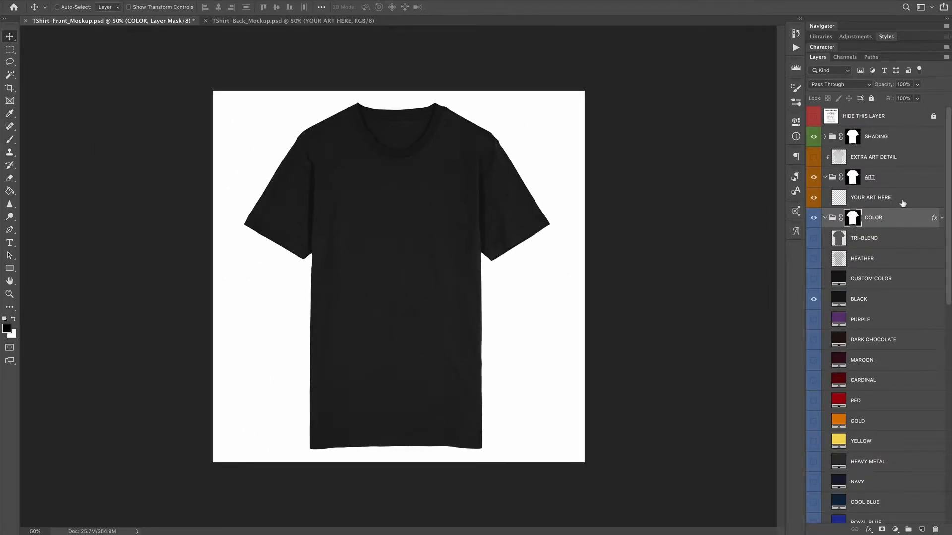
left_click(813, 302)
scroll(886, 306, "down", 15)
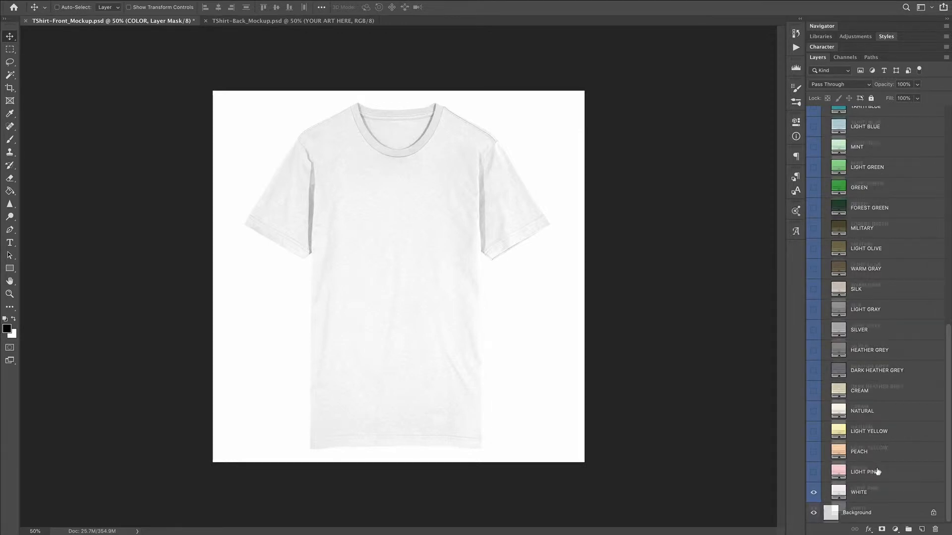
- Place the AN-Dogs-ART artwork at the YOUR ART HERE layer, scale it down and position it on the shirt's chest
scroll(876, 471, "up", 15)
left_click(904, 199)
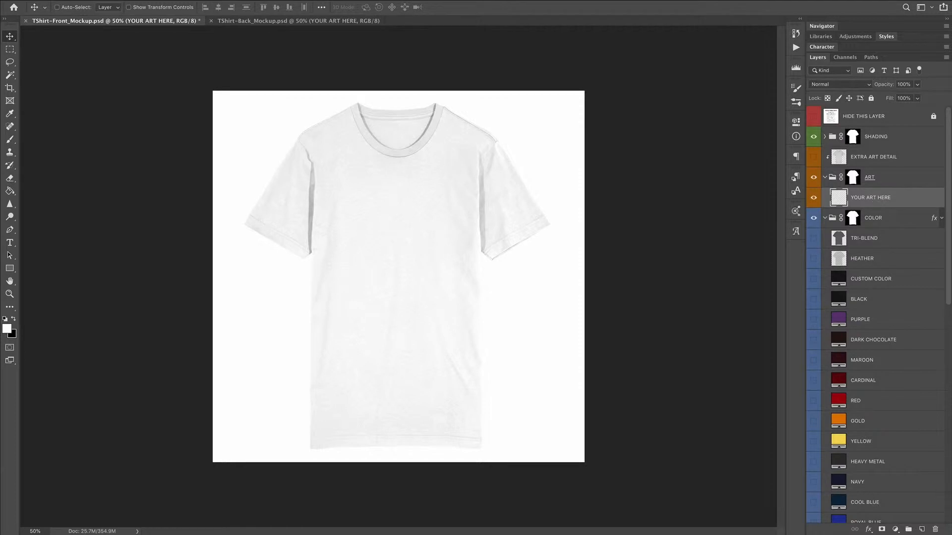
left_click_drag(950, 99, 398, 224)
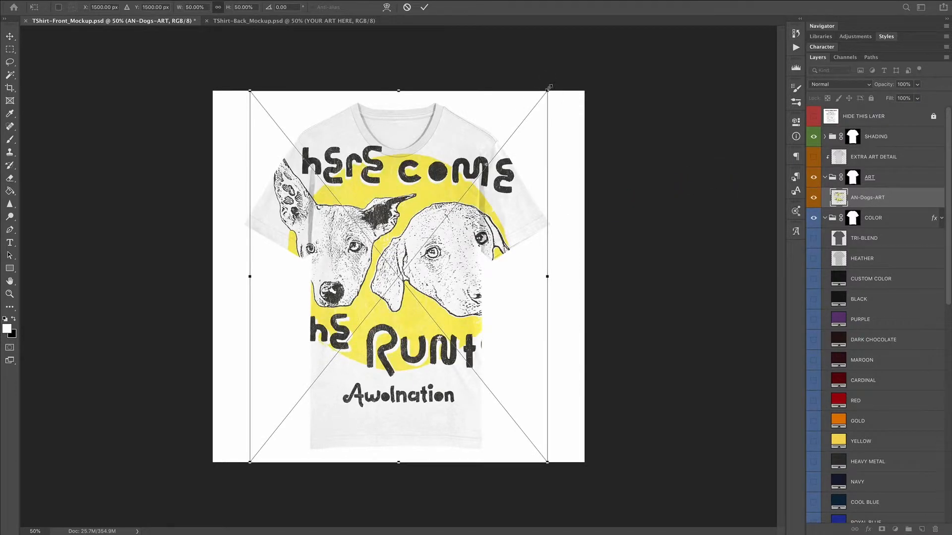
left_click_drag(548, 91, 468, 185)
left_click_drag(428, 272, 427, 238)
key("Return")
- Make the EXTRA ART DETAIL layer above the ART group visible
key("ctrl+equal")
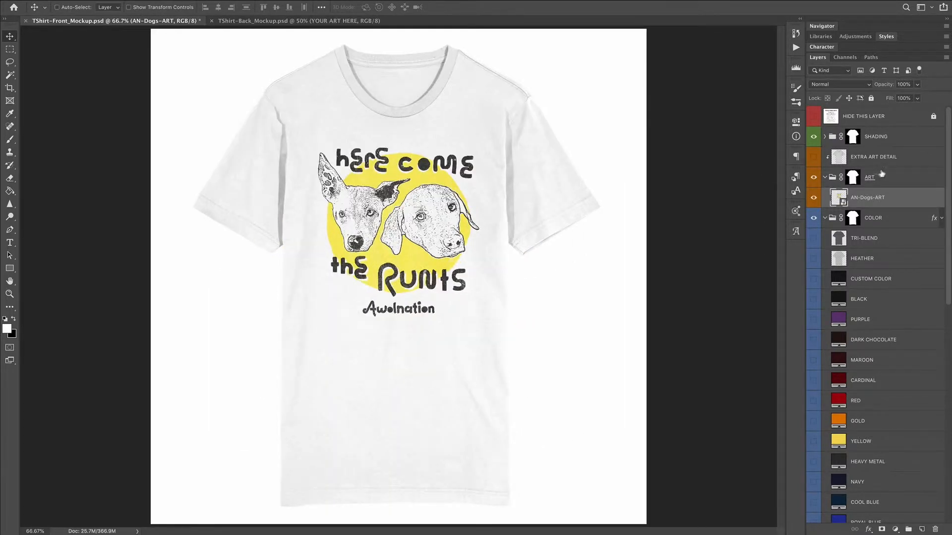
left_click(907, 161)
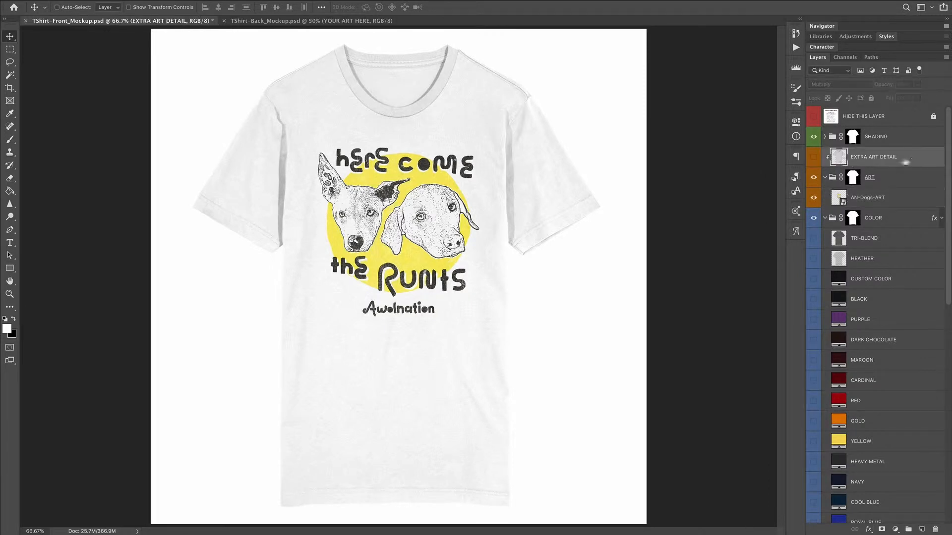
left_click(814, 161)
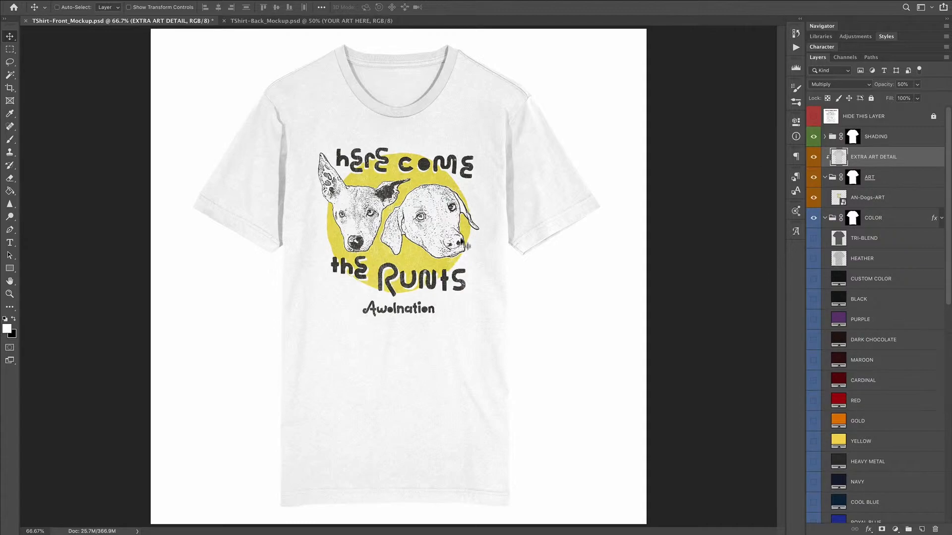
- Examine the printed artwork up close, comparing it with and without the EXTRA ART DETAIL layer
key("ctrl+plus")
key("ctrl+plus")
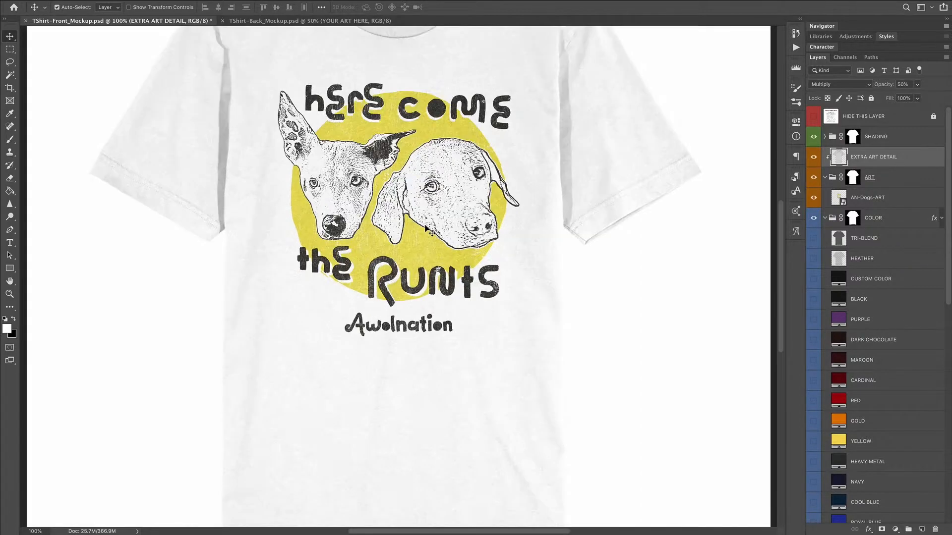
scroll(431, 228, "up", 5)
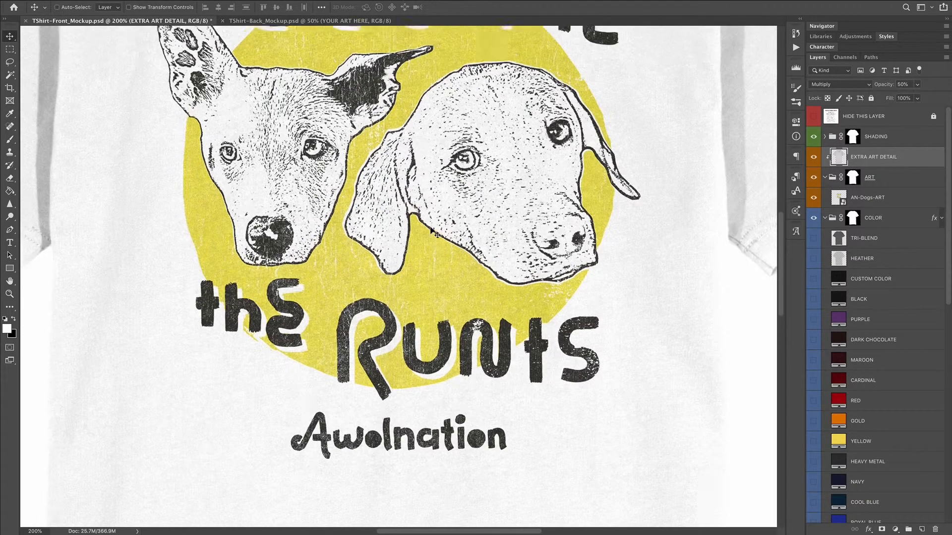
scroll(456, 224, "up", 1)
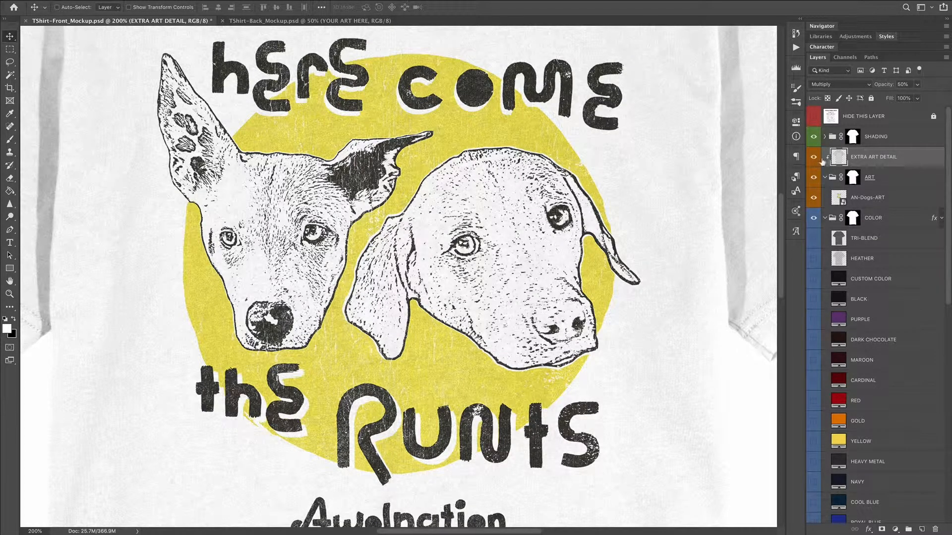
left_click(814, 158)
left_click(814, 158)
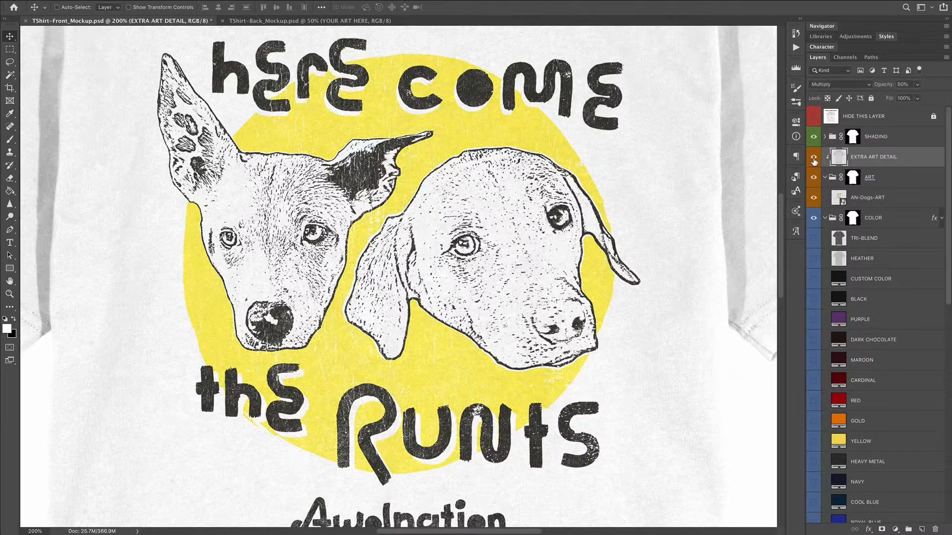
left_click(814, 159)
left_click(814, 158)
left_click(814, 159)
left_click(814, 160)
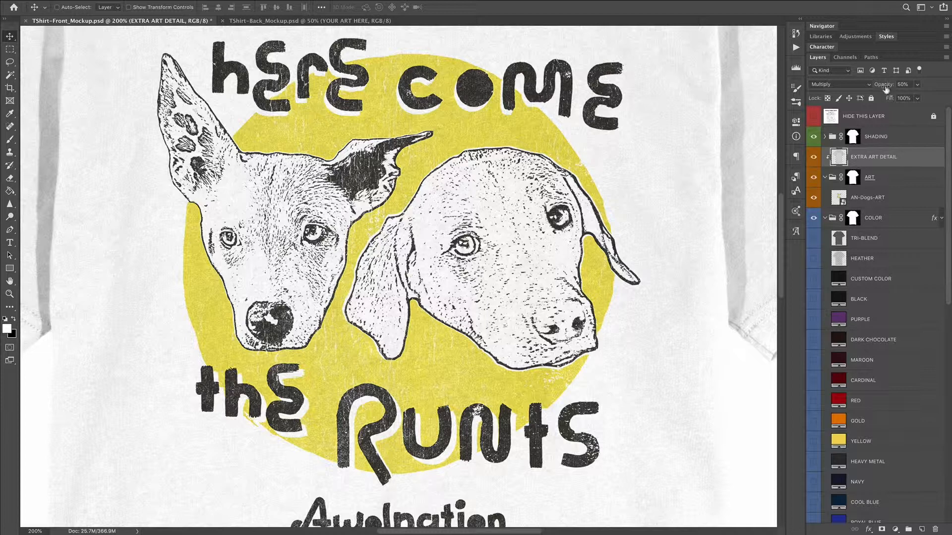
- Set the opacity of the EXTRA ART DETAIL layer to 29% and of the AN-Dogs-ART layer to 93%
left_click_drag(887, 88, 870, 89)
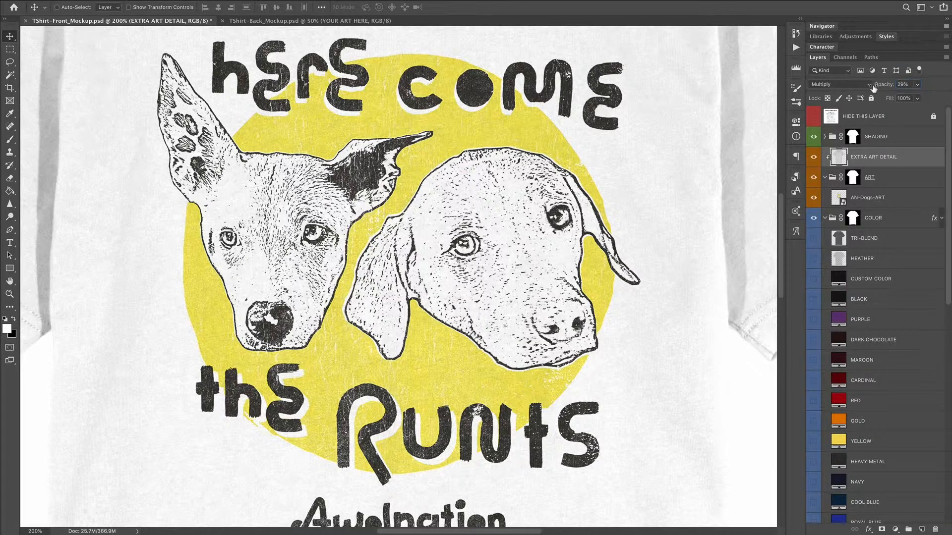
key("ctrl+0")
left_click(900, 200)
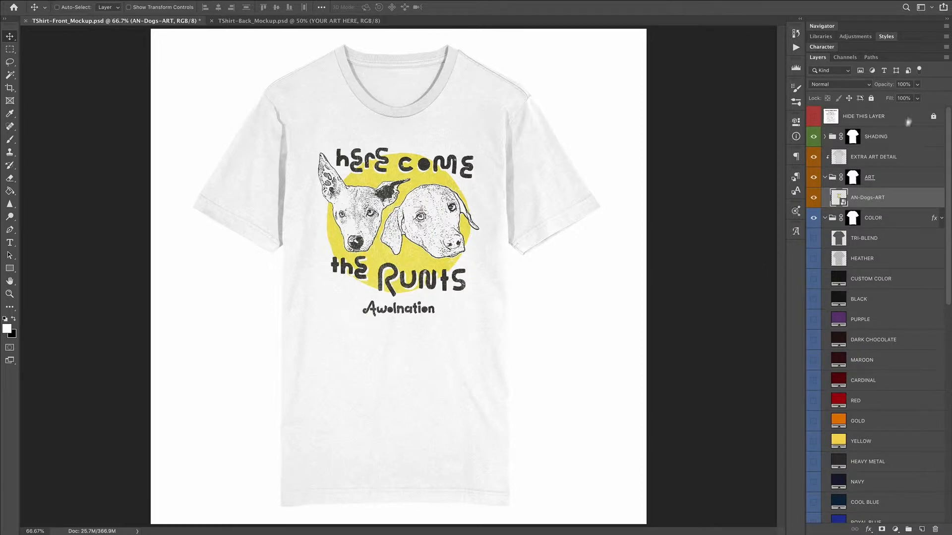
left_click_drag(886, 88, 881, 86)
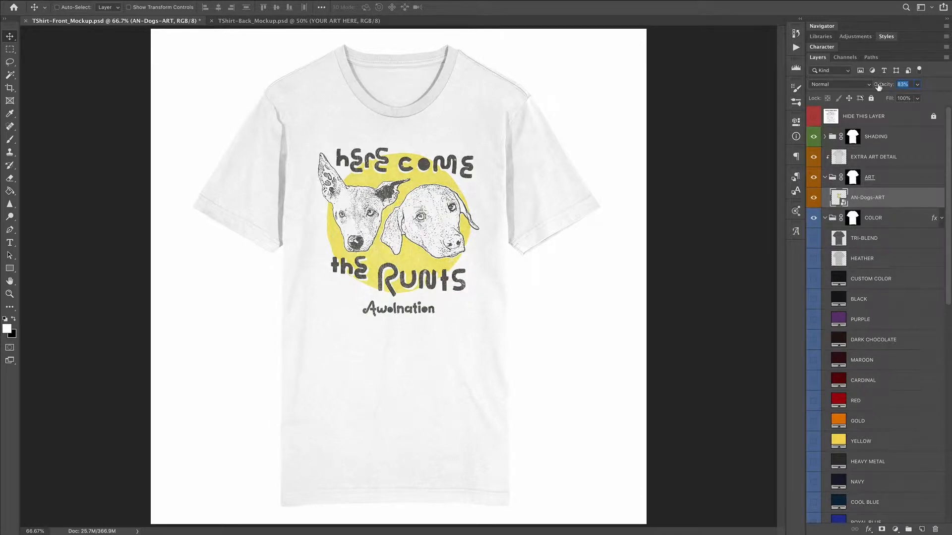
left_click_drag(879, 86, 883, 86)
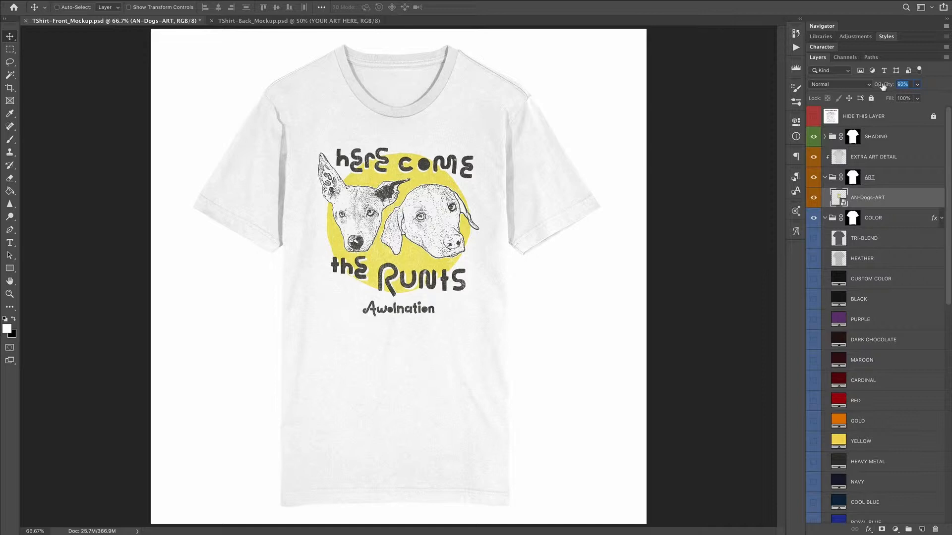
- Enable the COLOR group's Drop Shadow and set its opacity to 26%, spread to 10% and size to 13 px
left_click(824, 218)
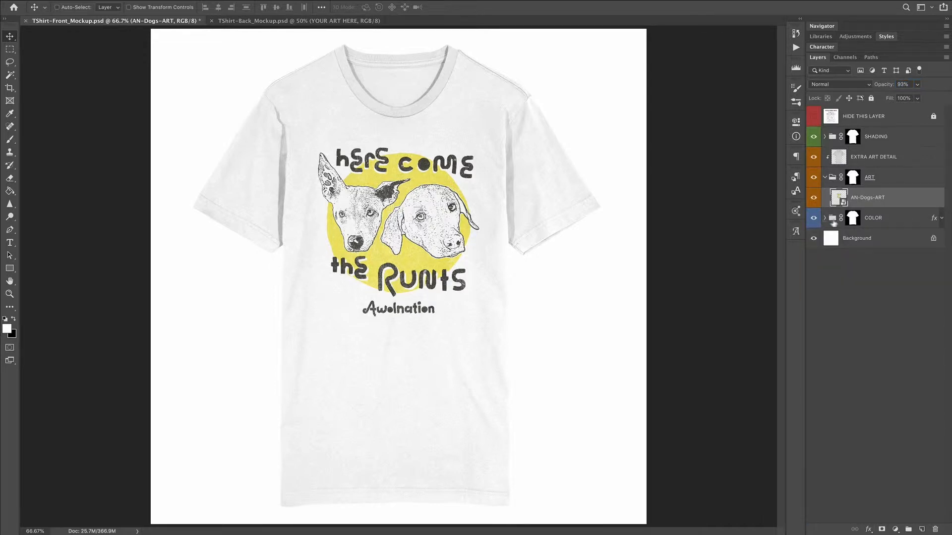
left_click(941, 220)
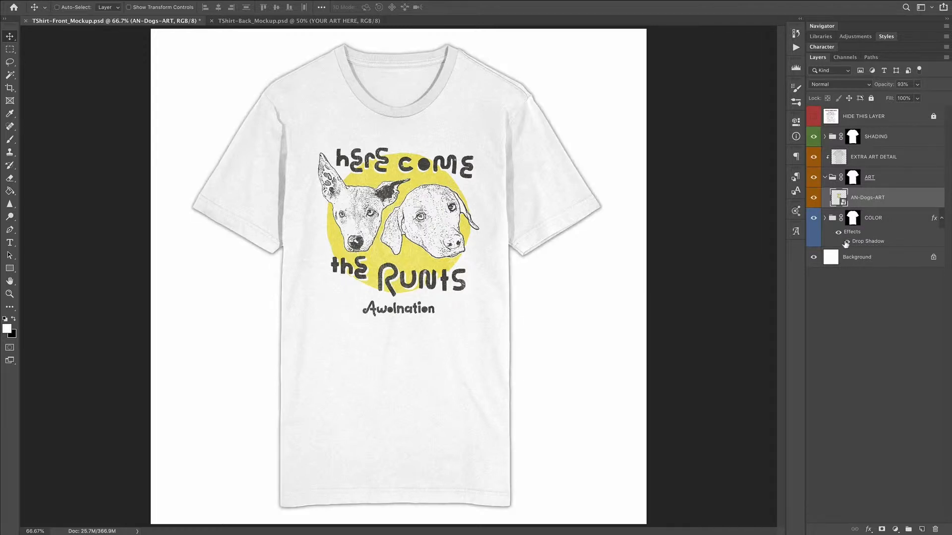
double_click(868, 243)
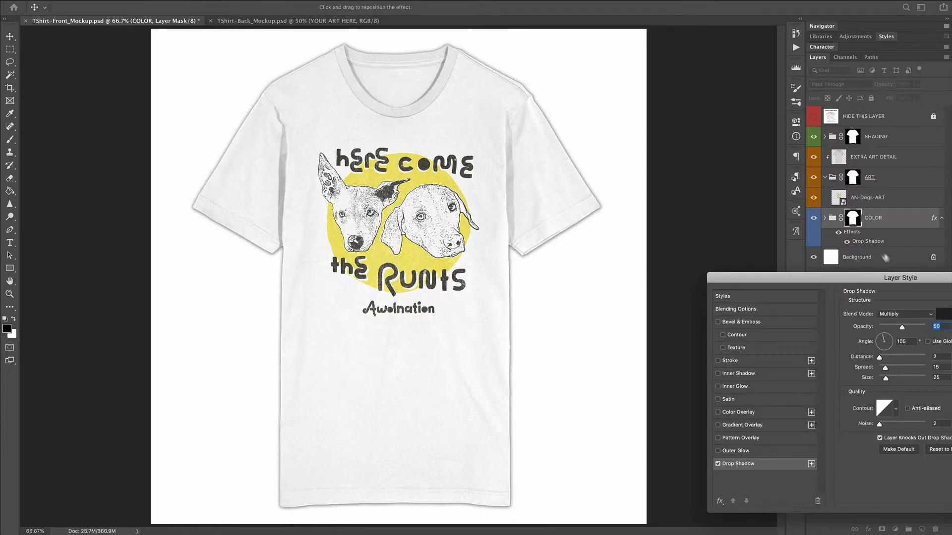
left_click_drag(908, 281, 572, 214)
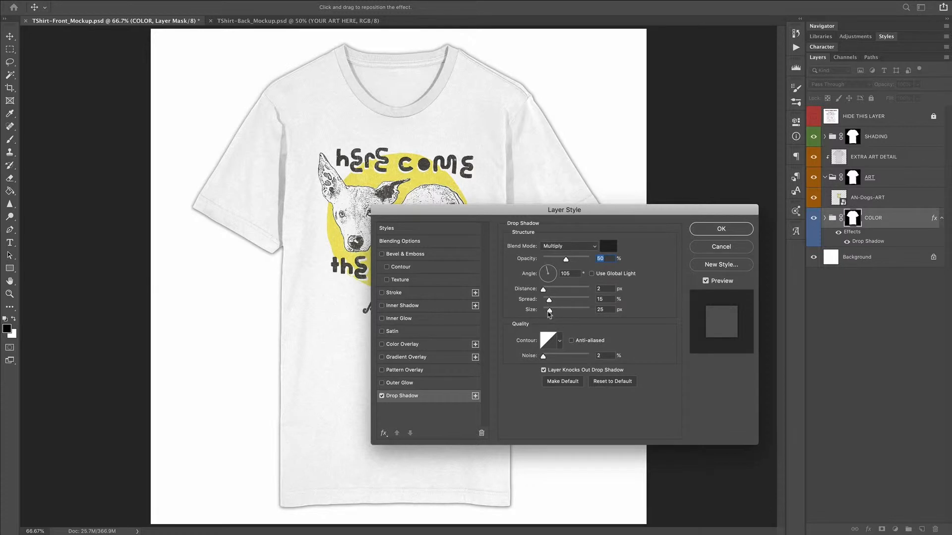
left_click_drag(549, 314, 547, 301)
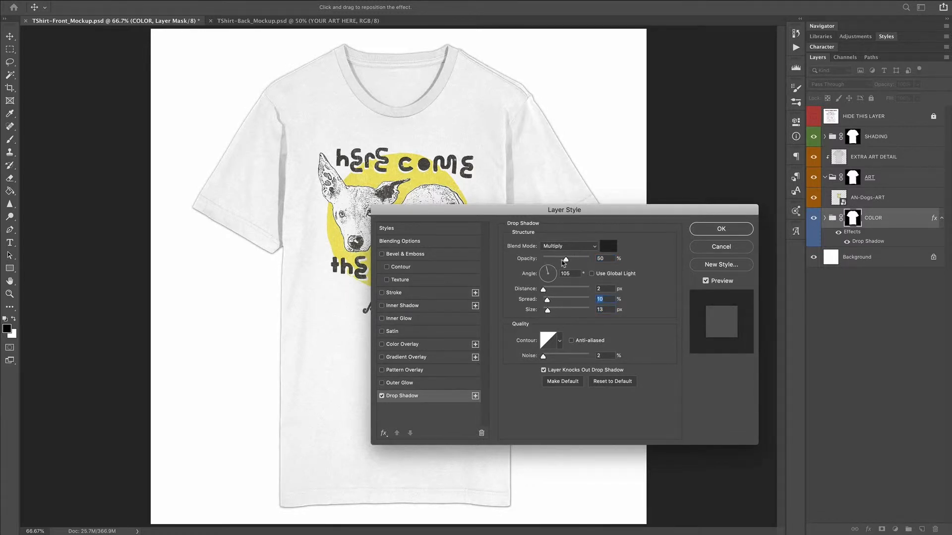
left_click_drag(564, 263, 555, 261)
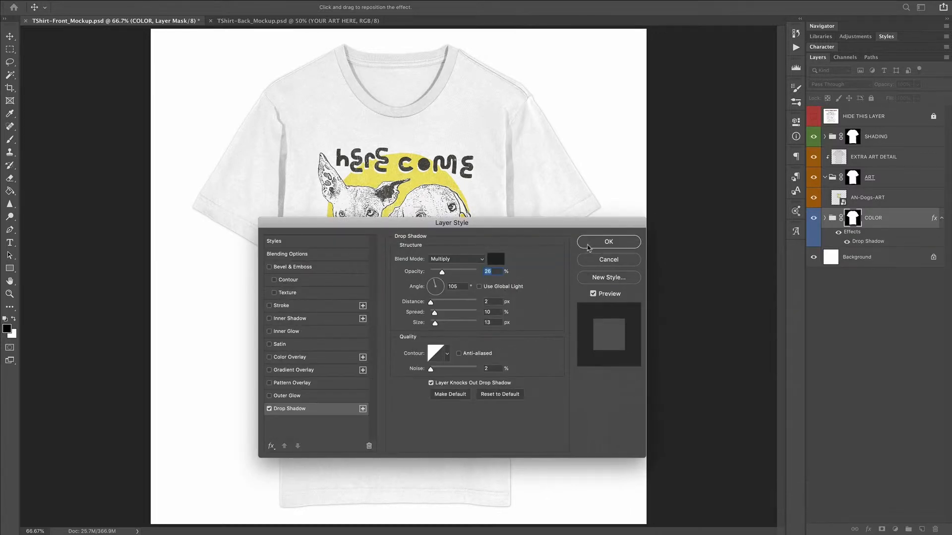
left_click(590, 246)
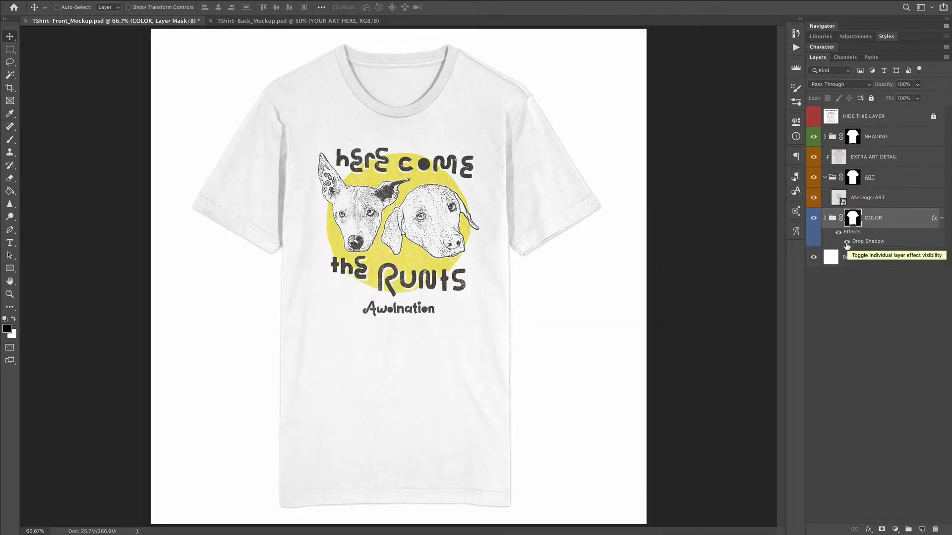
- Turn off the COLOR group's Drop Shadow and hide the Background layer for a transparent backdrop
left_click(847, 242)
left_click(941, 218)
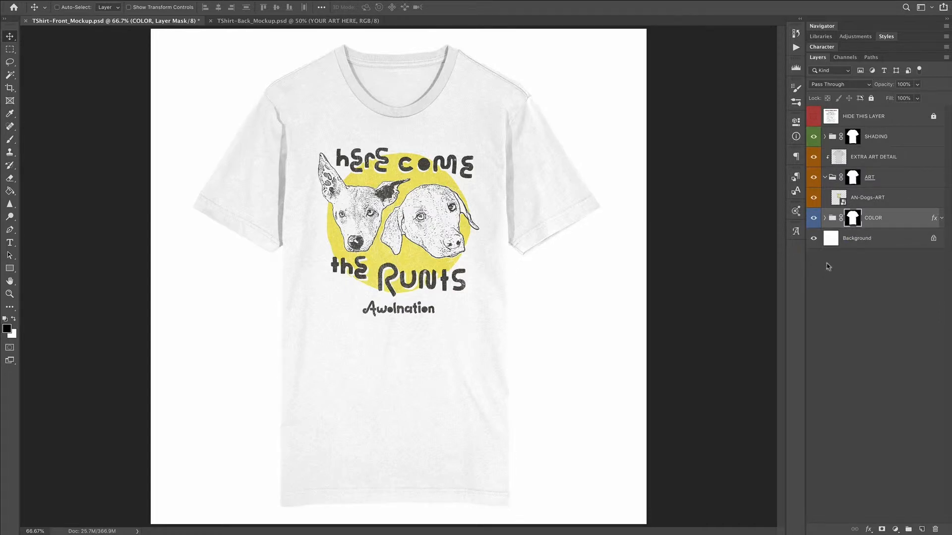
left_click(813, 242)
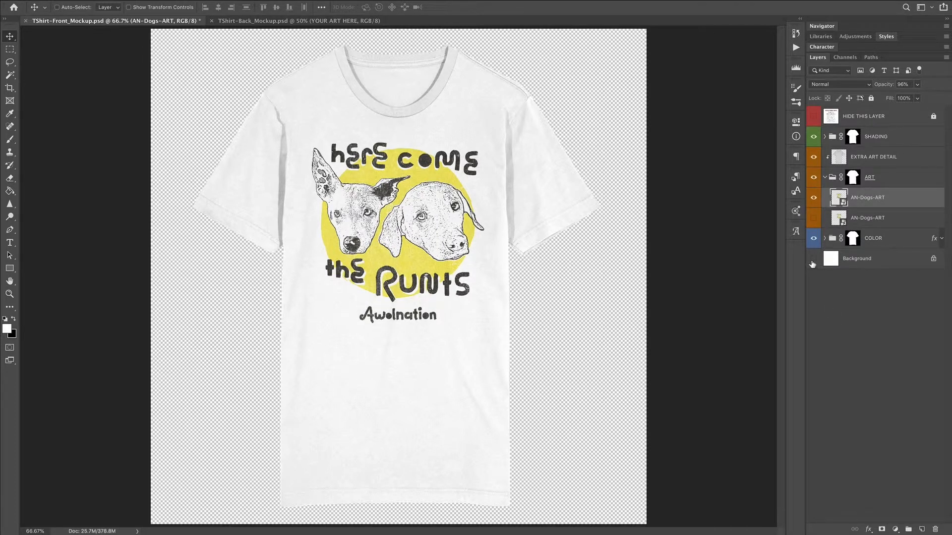
- Show the Background layer again and hide the upper AN-Dogs-ART layer to leave the shirt blank
left_click(814, 259)
left_click(813, 198)
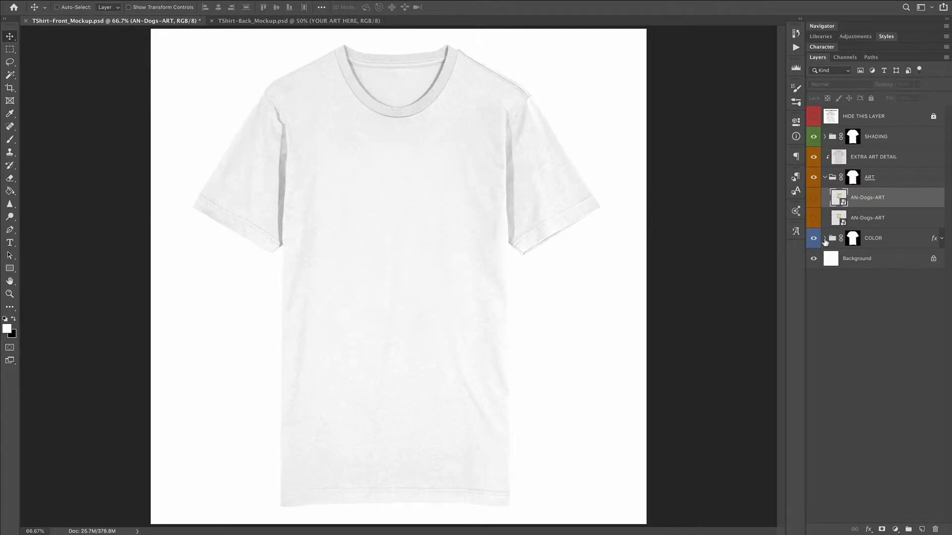
- Expand the COLOR group and show the TRI-BLEND texture together with the BLACK color layer
left_click(824, 239)
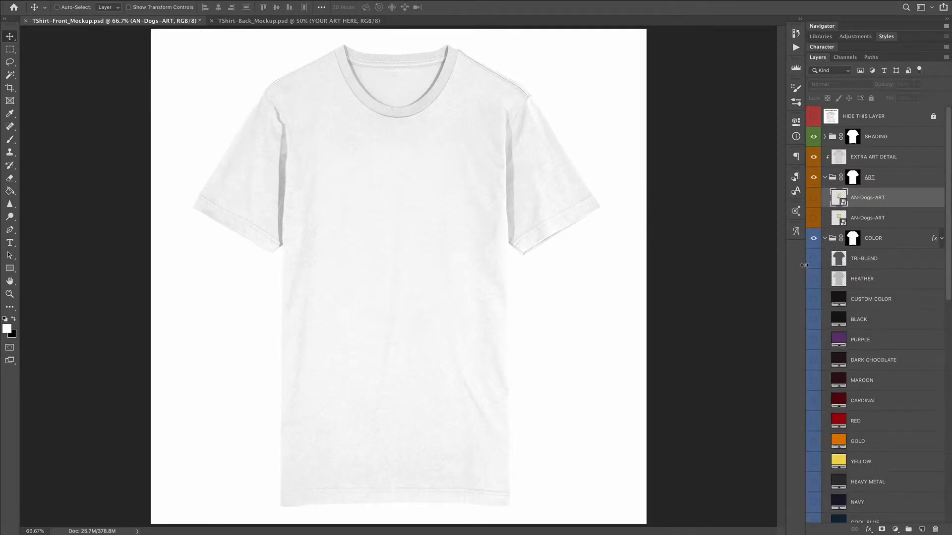
left_click(814, 260)
scroll(814, 277, "down", 5)
scroll(813, 278, "up", 5)
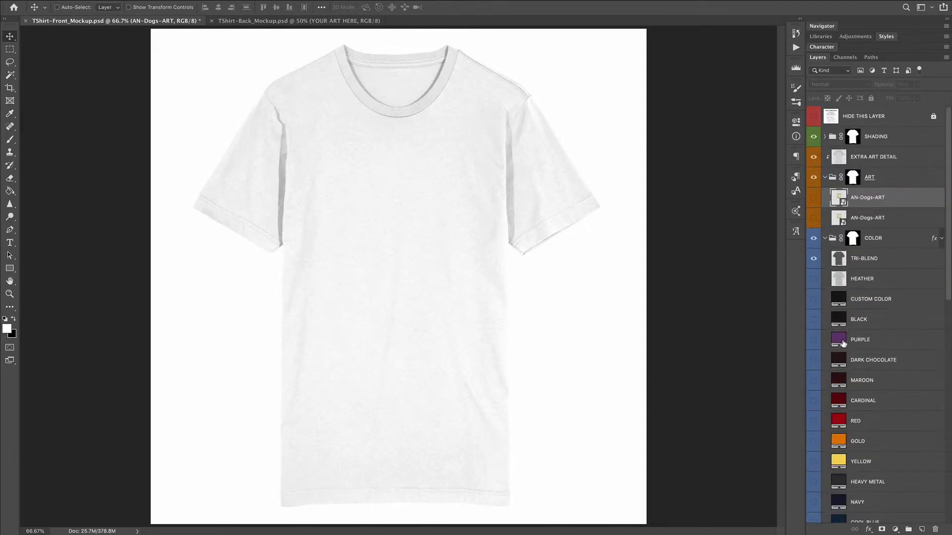
left_click(813, 321)
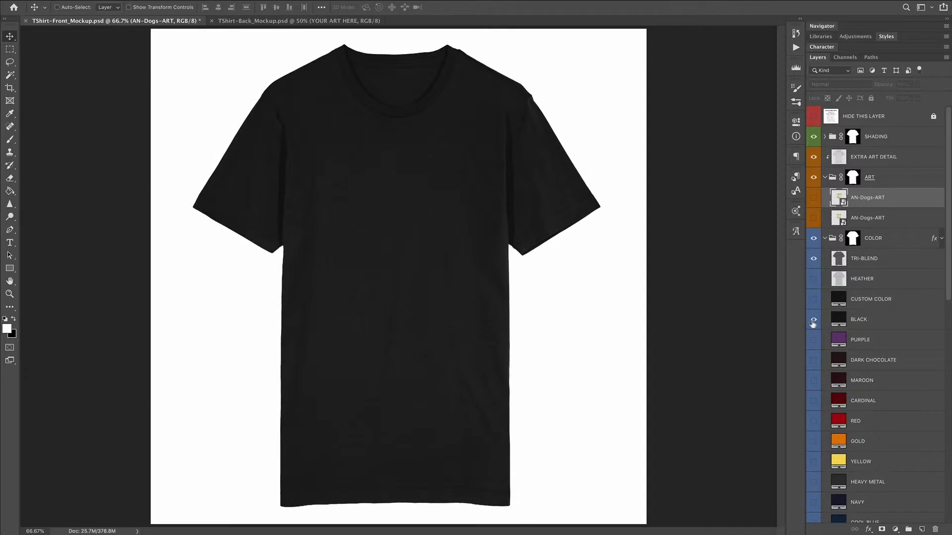
left_click(813, 259)
- Set the TRI-BLEND layer's opacity to 100% with the Overlay blend mode
left_click(893, 264)
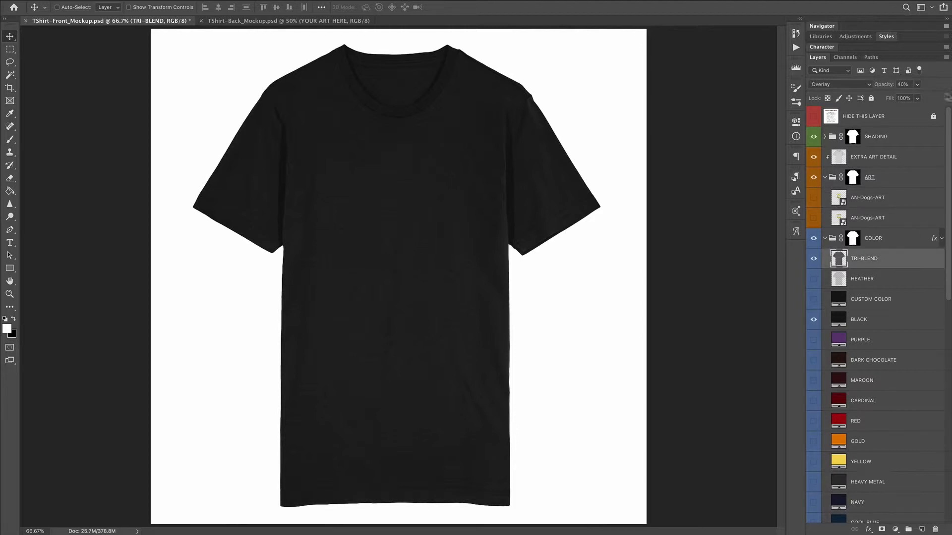
left_click(887, 86)
left_click_drag(887, 87, 951, 87)
left_click(849, 88)
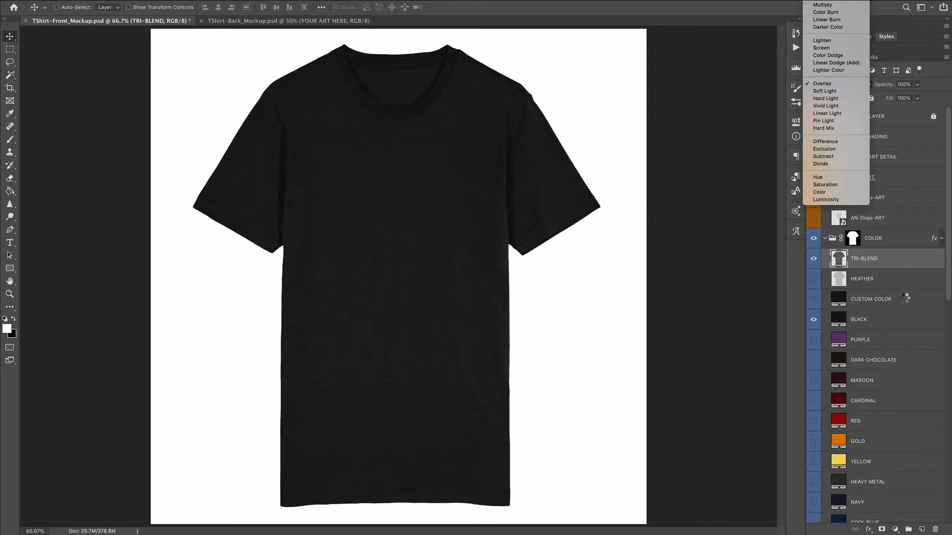
left_click(847, 85)
- Hide the TRI-BLEND and BLACK layers and show the LIGHT PINK layer to recolor the shirt
left_click(813, 258)
left_click(813, 323)
scroll(843, 322, "down", 10)
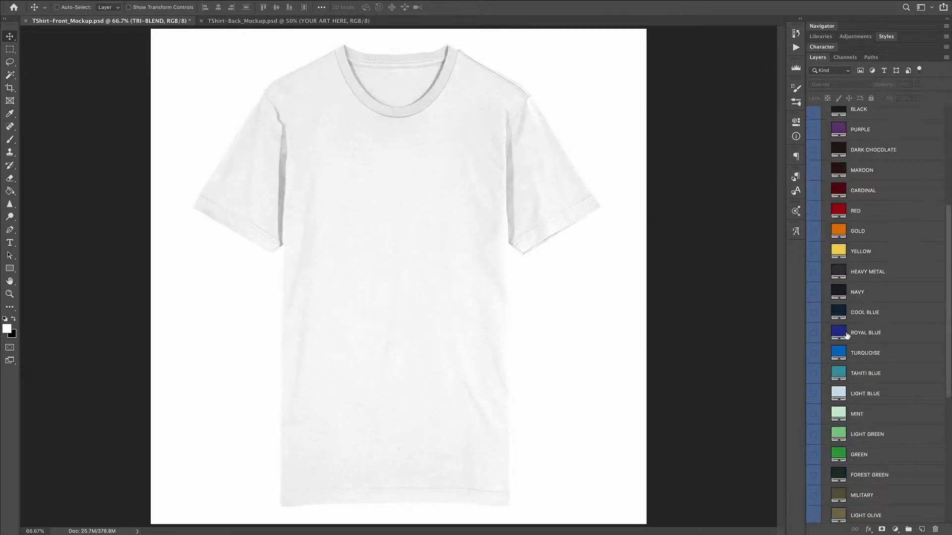
left_click(814, 472)
scroll(868, 427, "up", 10)
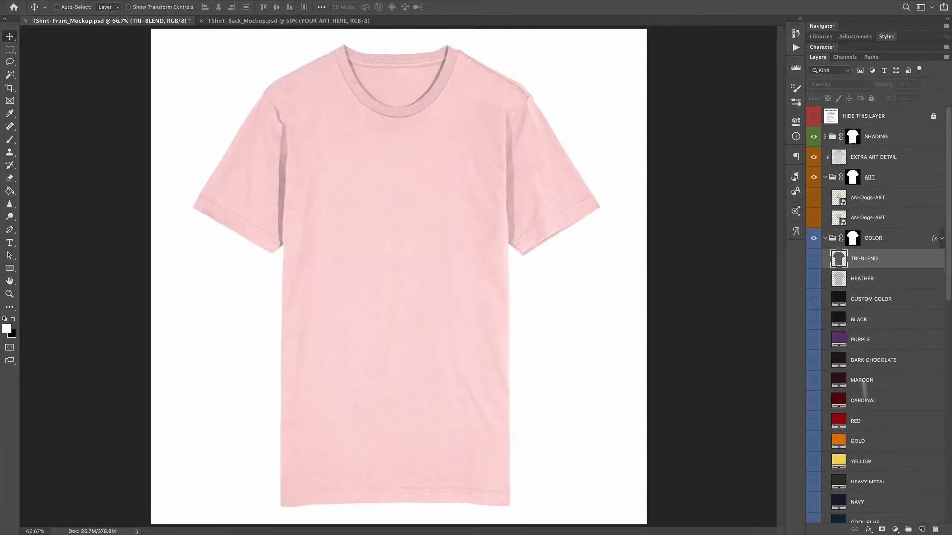
- Show the TRI-BLEND texture over the light pink shirt and preview the Screen blend mode, keeping the layer on Overlay
left_click(813, 258)
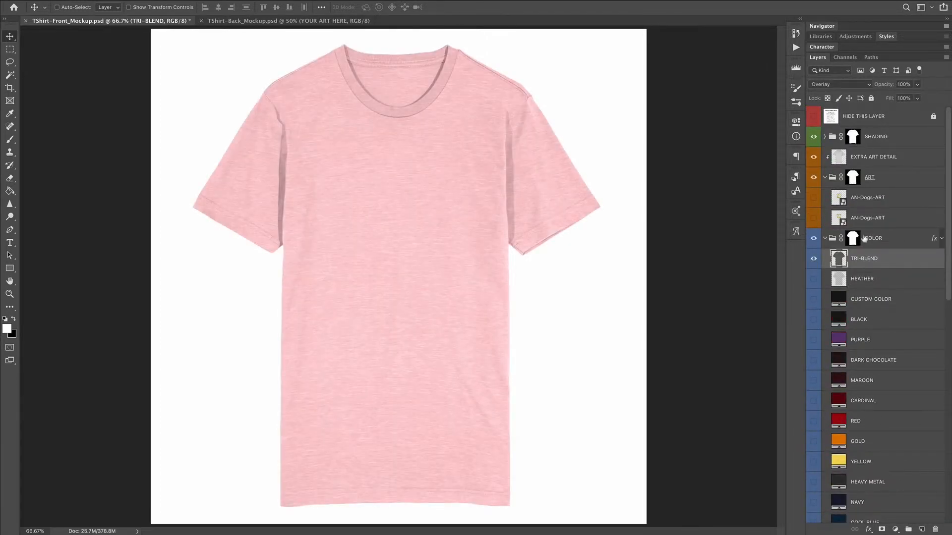
left_click(851, 86)
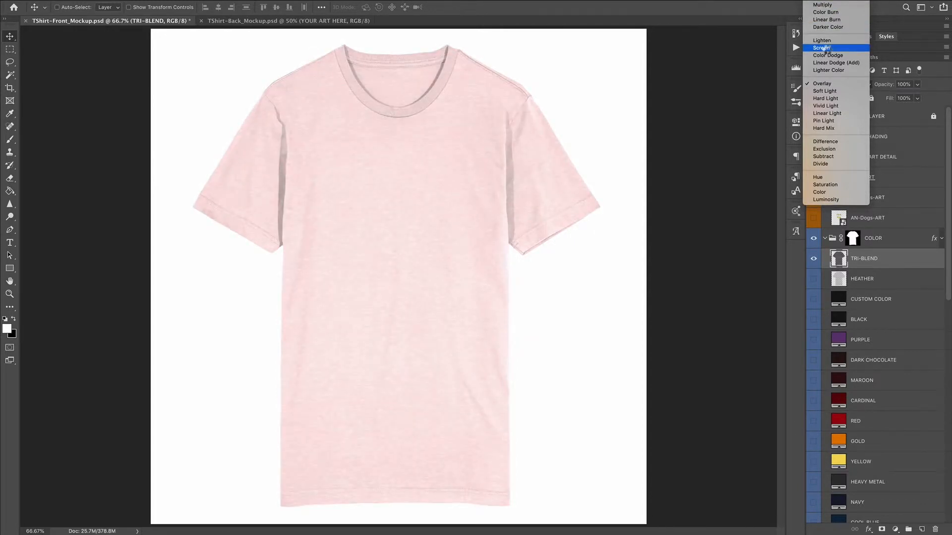
left_click(834, 85)
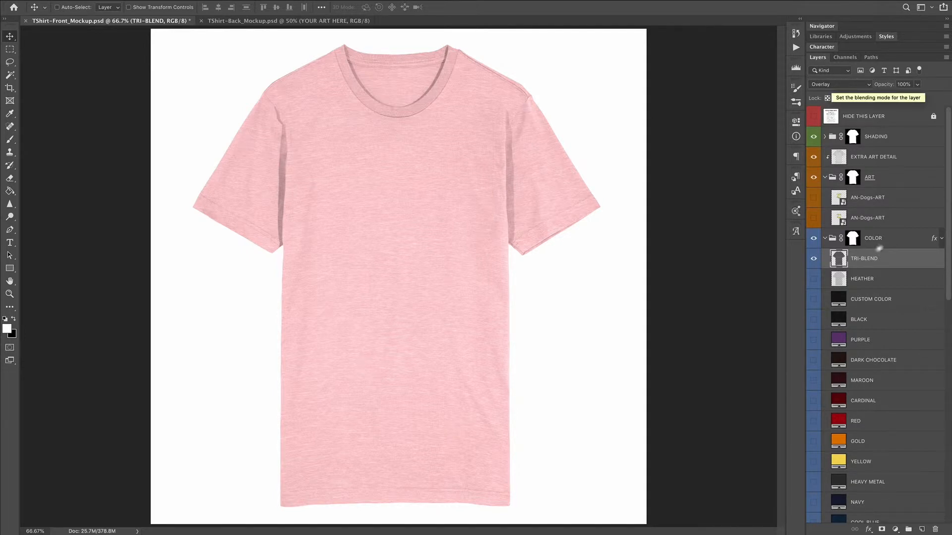
- Turn on the BLACK color layer and keep the TRI-BLEND texture at 100% opacity
left_click(813, 319)
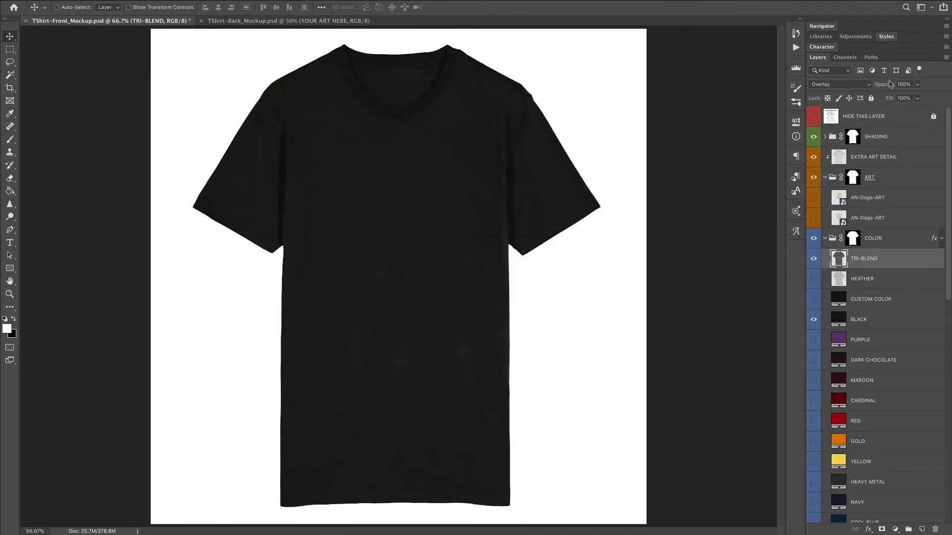
mouse_move(886, 89)
left_mouse_down()
mouse_move(927, 90)
mouse_move(898, 84)
left_mouse_up()
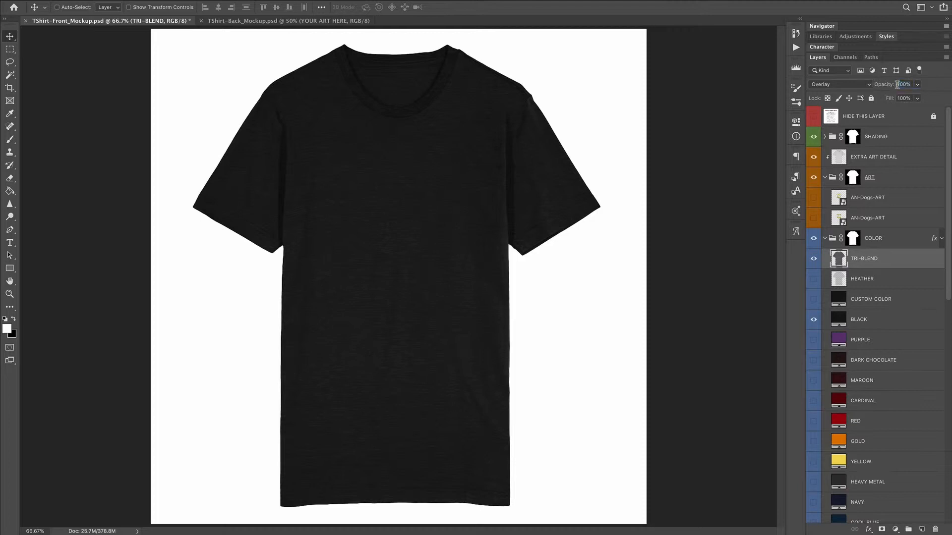
- Place the PATD artwork above the AN-Dogs-ART layers, scale it down and center it on the shirt's chest
left_click(906, 205)
left_click_drag(951, 50, 404, 204)
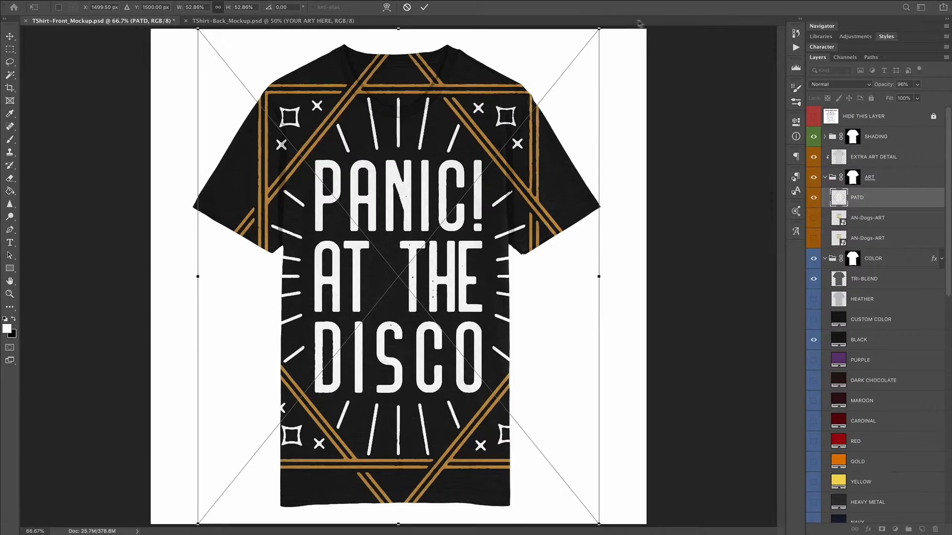
left_click_drag(600, 30, 486, 150)
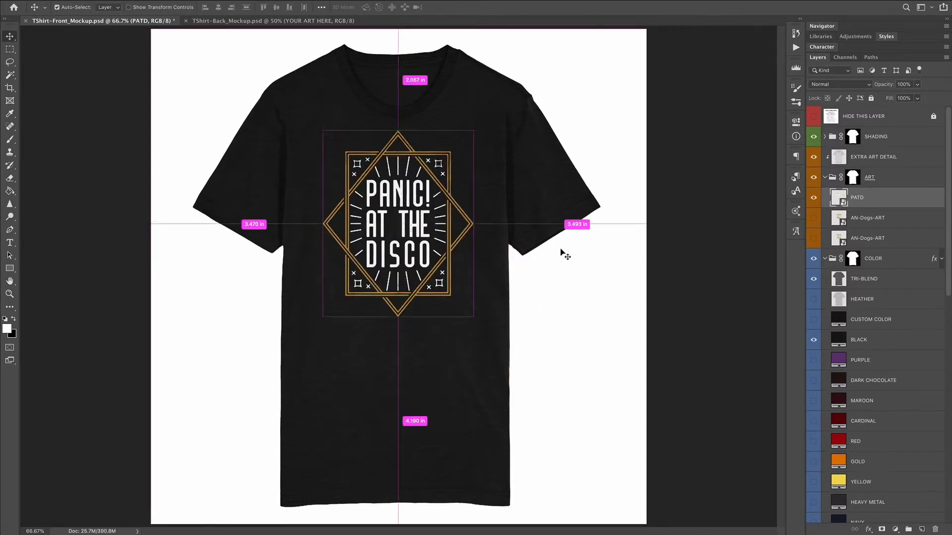
- Set the EXTRA ART DETAIL layer's opacity to 97% and inspect the print texture up close
key("super+plus")
key("super+plus")
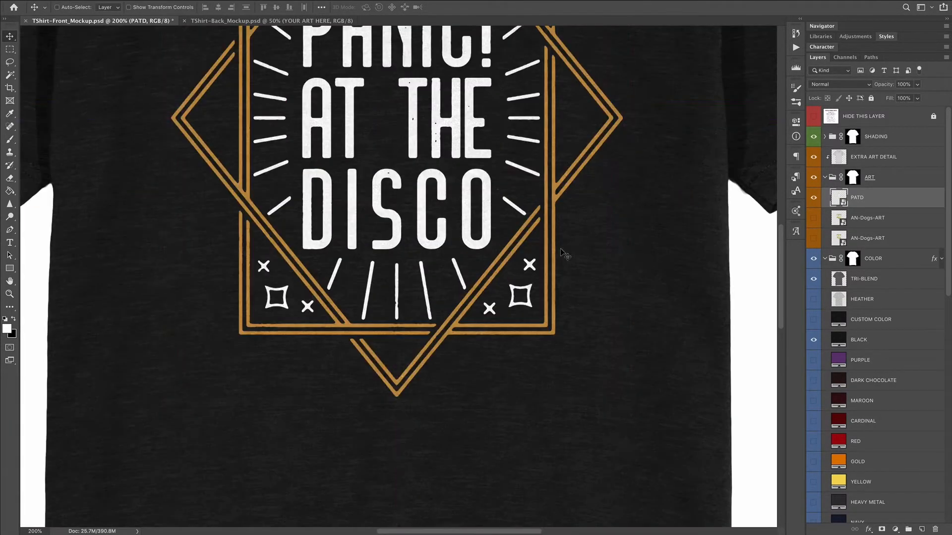
scroll(563, 254, "up", 2)
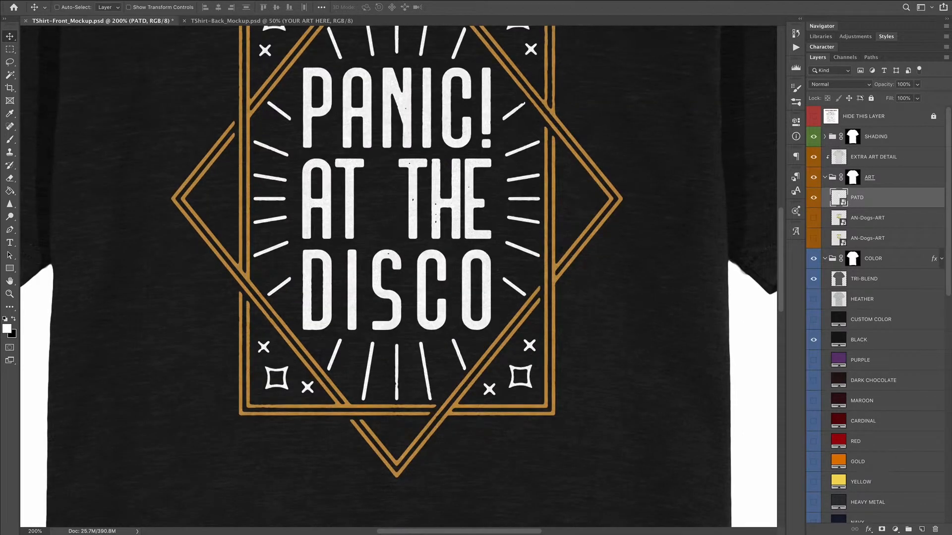
left_click(878, 157)
left_click(895, 86)
left_click_drag(896, 87, 917, 88)
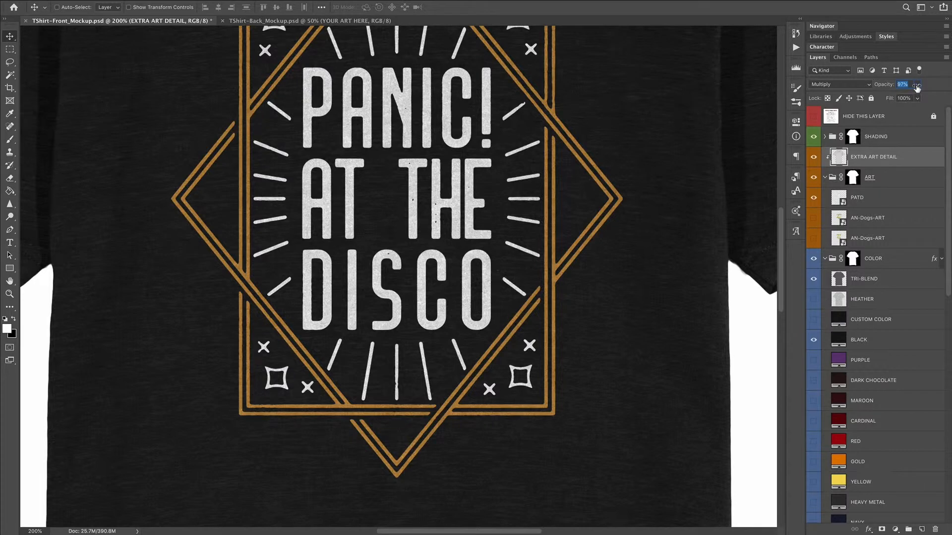
scroll(575, 289, "up", 3)
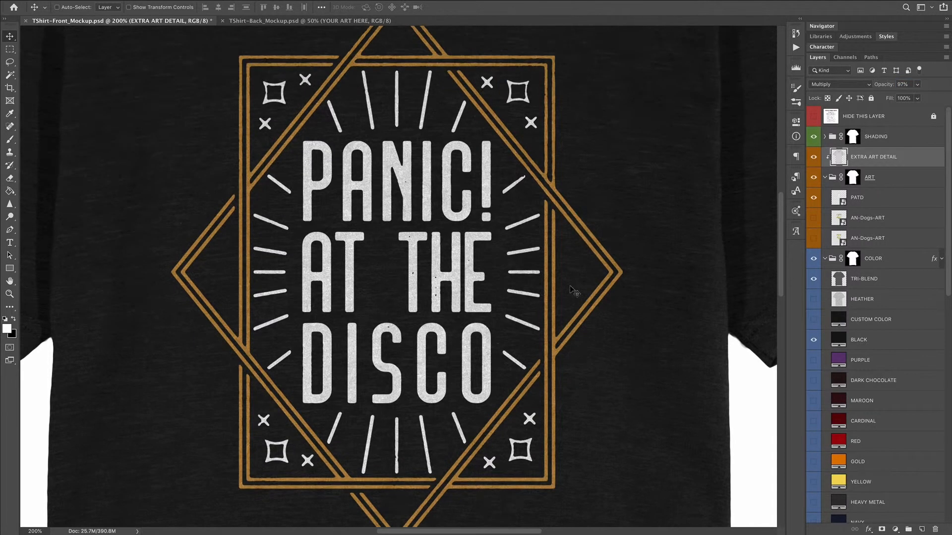
- Compare the print with and without the EXTRA ART DETAIL layer, keep it visible and set its opacity to 71%
left_click(813, 158)
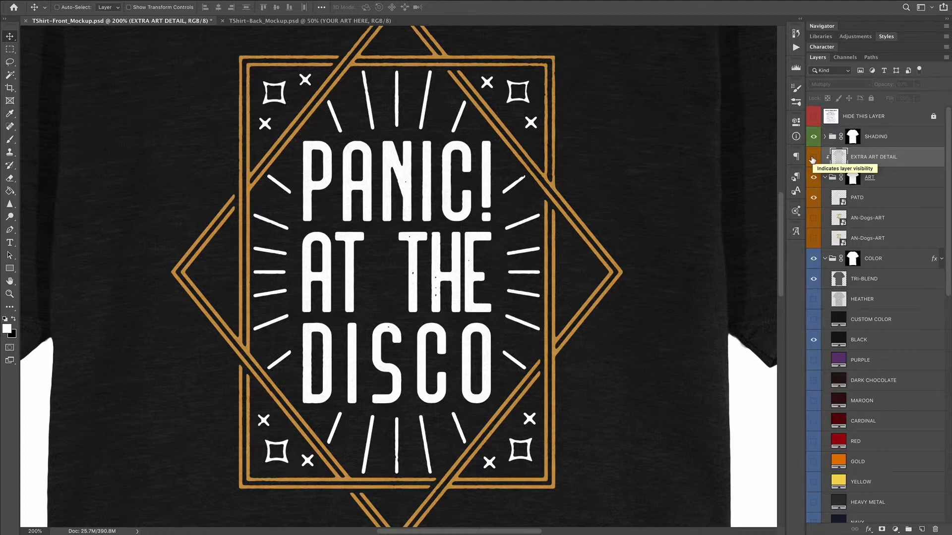
left_click(813, 158)
left_click(813, 157)
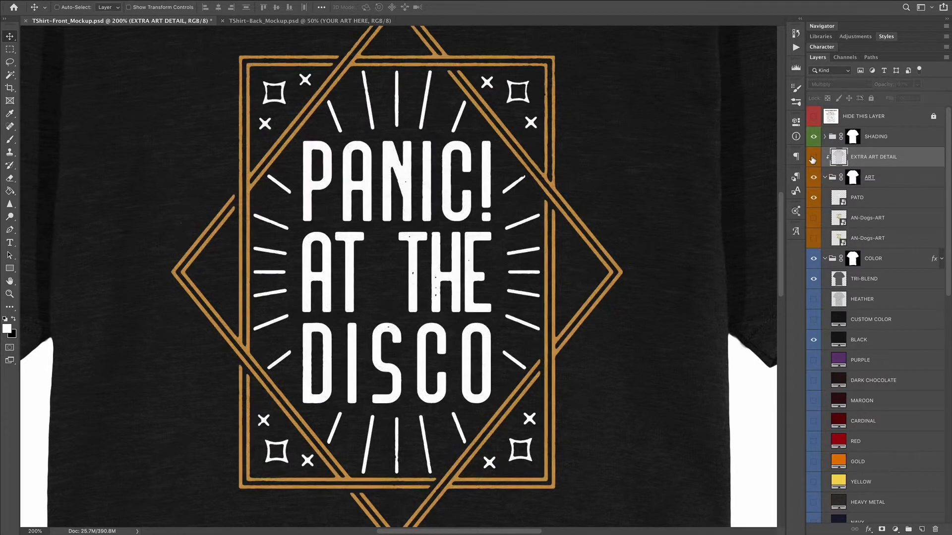
left_click(813, 157)
left_click_drag(884, 88, 870, 87)
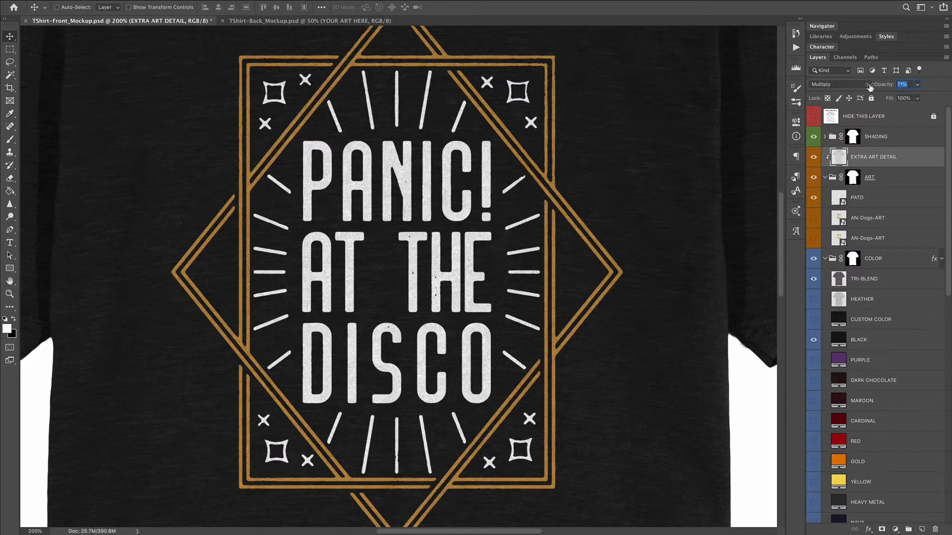
- Set the PATD artwork layer's opacity to 91% while viewing the whole shirt
key("ctrl+minus")
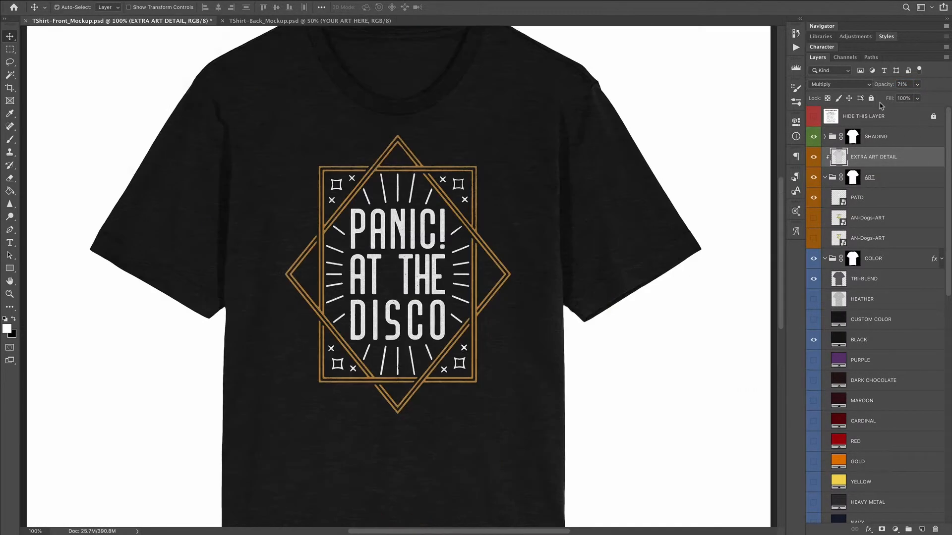
key("ctrl+minus")
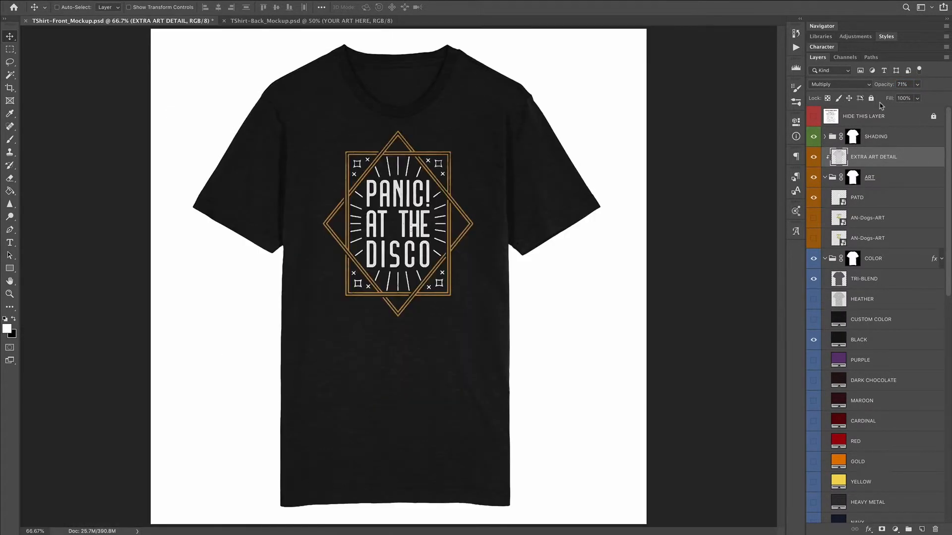
left_click(896, 205)
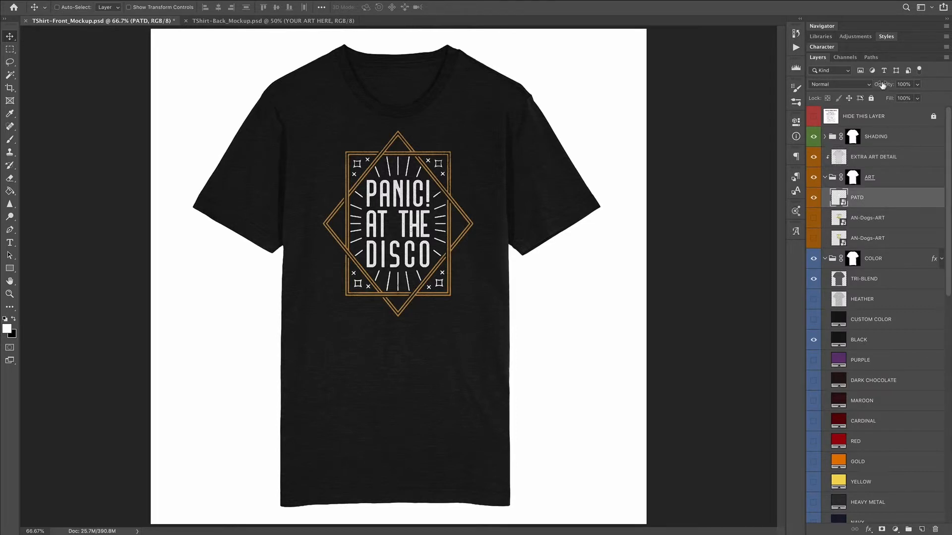
left_click_drag(882, 85, 880, 87)
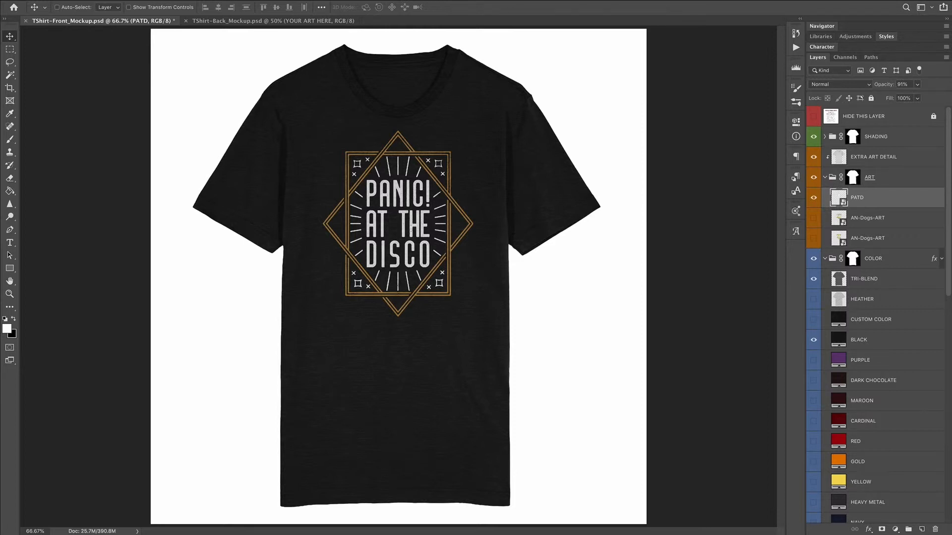
- Place the PATD-Logo artwork, make it small and white, rotate it about -34° and position it on the right-hand sleeve
left_click_drag(951, 179, 499, 190)
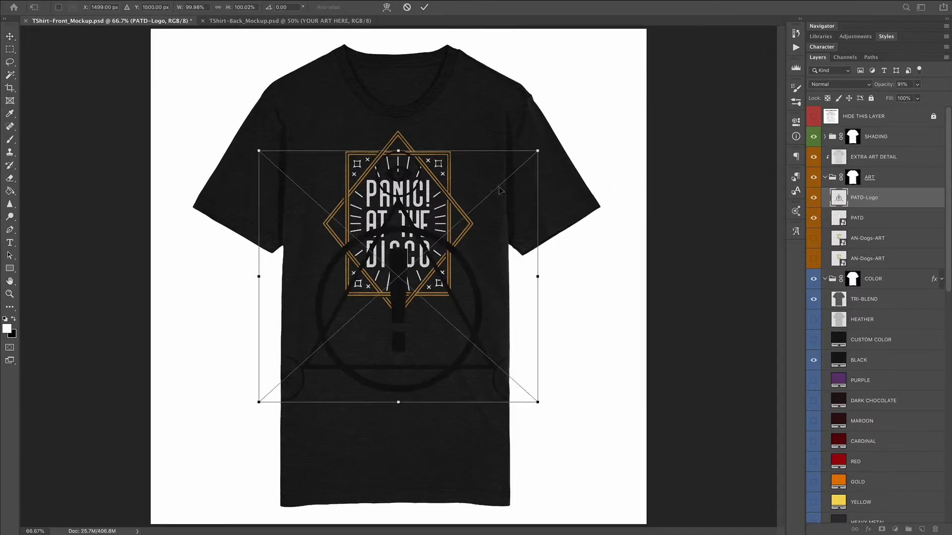
left_click_drag(546, 153, 445, 251)
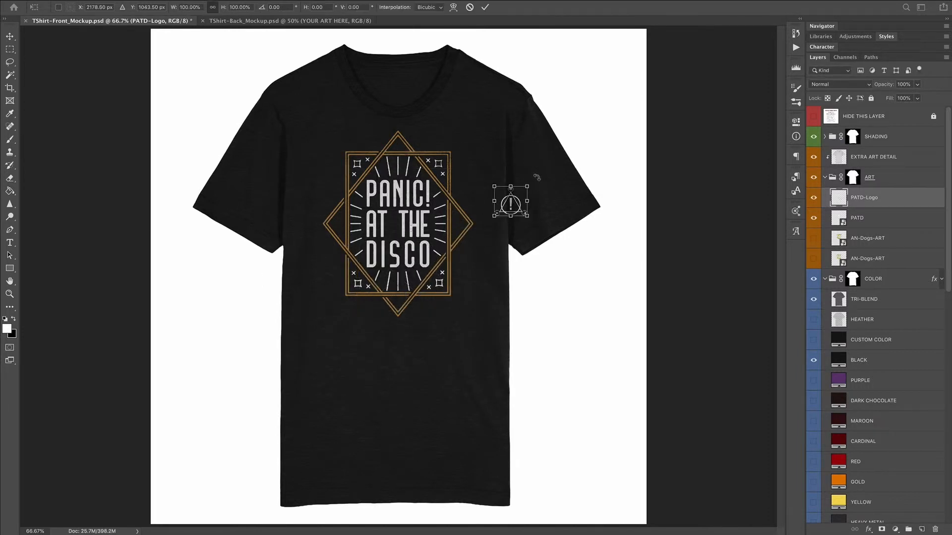
left_click_drag(539, 177, 519, 167)
left_click_drag(512, 204, 573, 174)
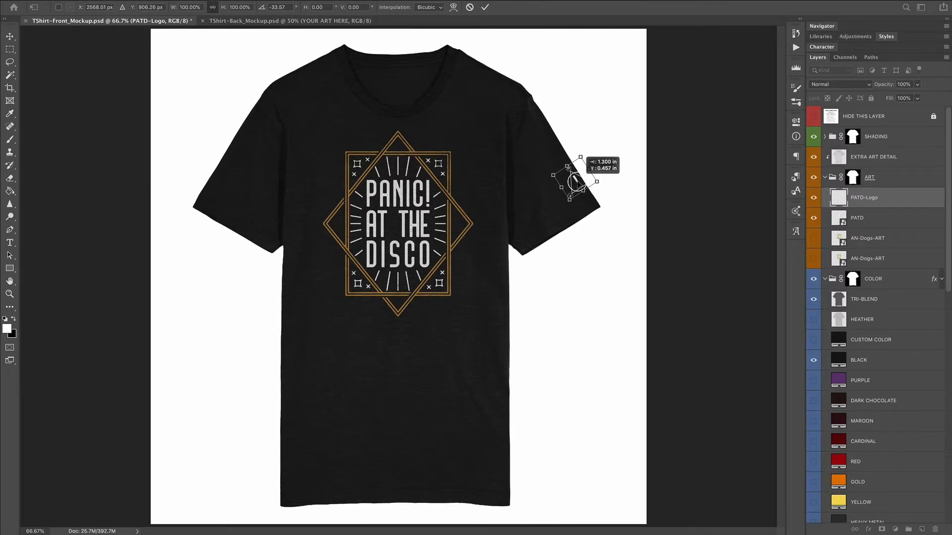
key("Return")
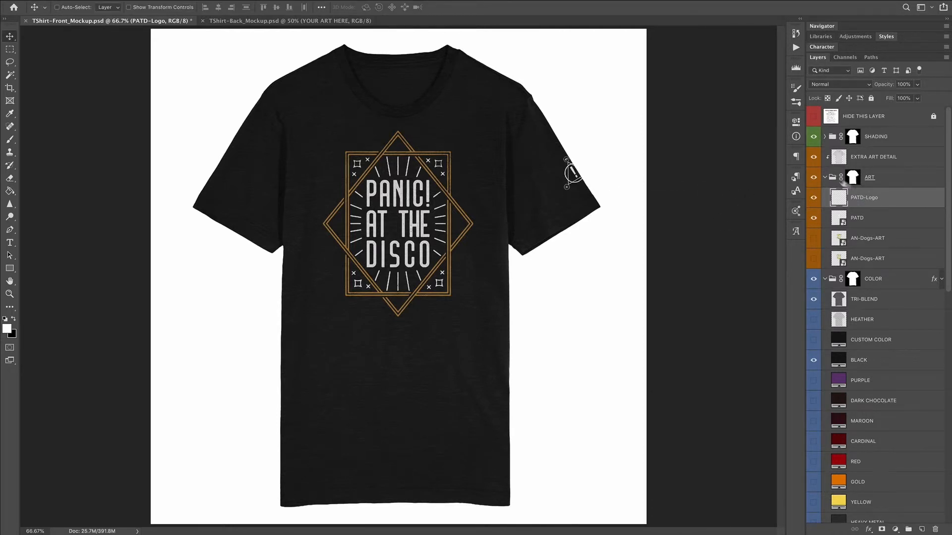
- Try filling the Background layer with black behind the shirt, and undo the fill
scroll(895, 337, "down", 15)
left_click(897, 516)
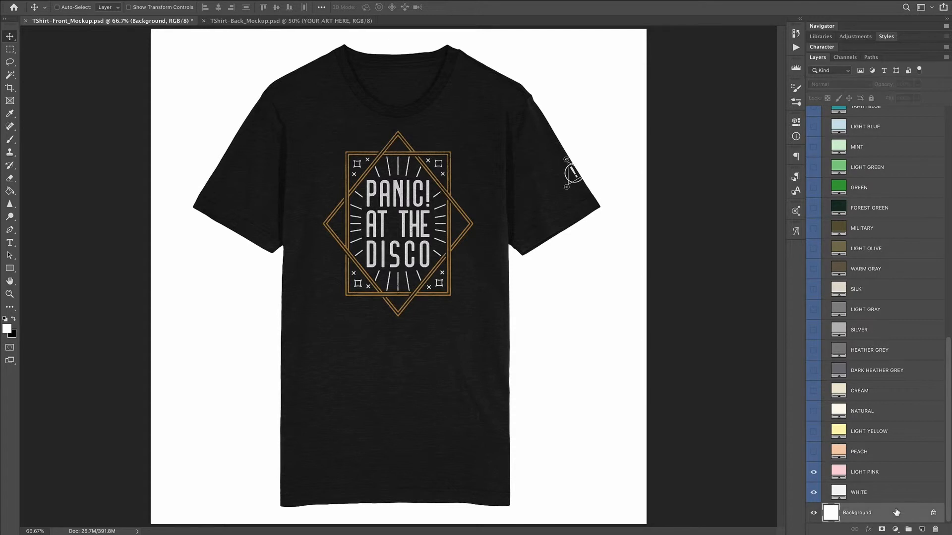
key("ctrl+BackSpace")
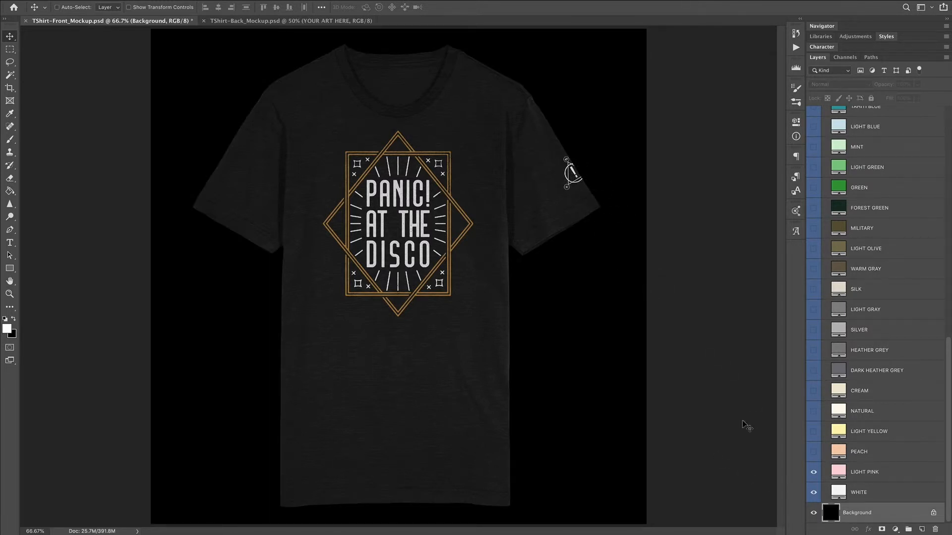
key("ctrl+z")
- Set the PATD-Logo layer's opacity to 96%
scroll(902, 206, "up", 15)
left_click(902, 206)
left_click_drag(890, 90, 889, 89)
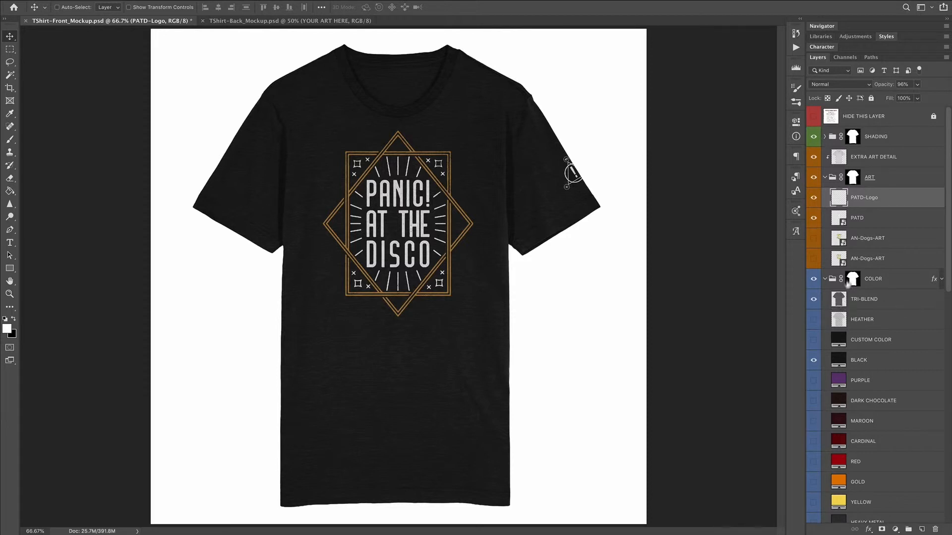
- Hide the PATD-Logo and PATD artwork together with the TRI-BLEND and BLACK layers
left_click_drag(813, 198, 813, 217)
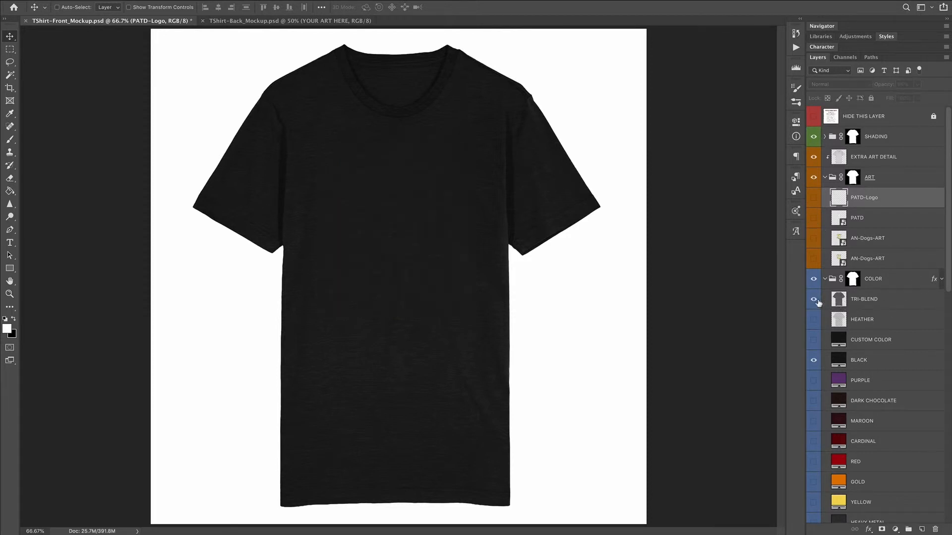
left_click(813, 360)
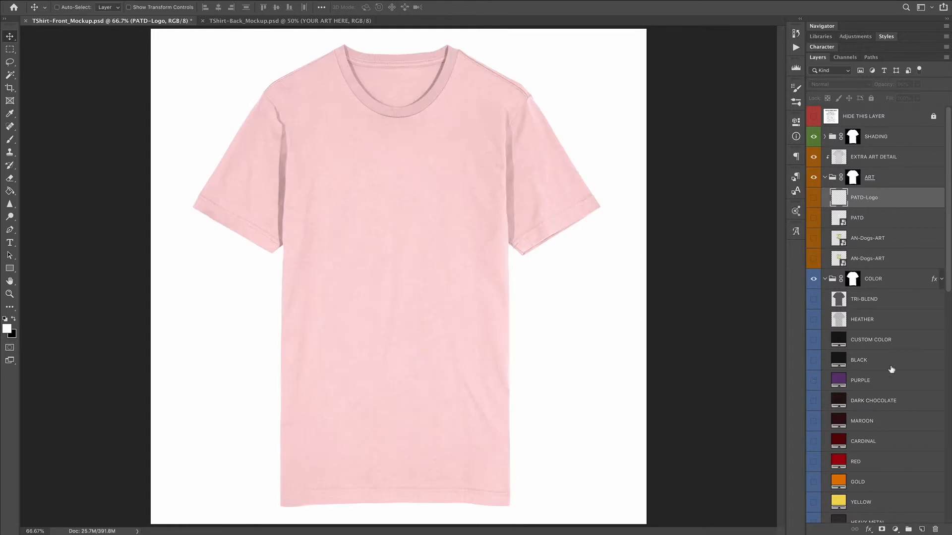
- Show the HEATHER GREY color layer and turn on the HEATHER texture above it
scroll(892, 369, "down", 8)
scroll(892, 369, "down", 5)
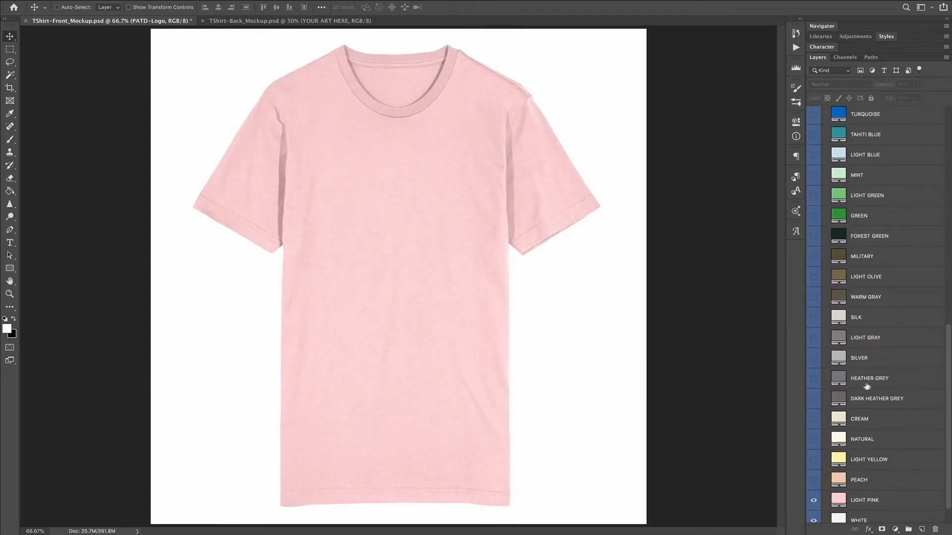
left_click(813, 378)
scroll(813, 377, "up", 13)
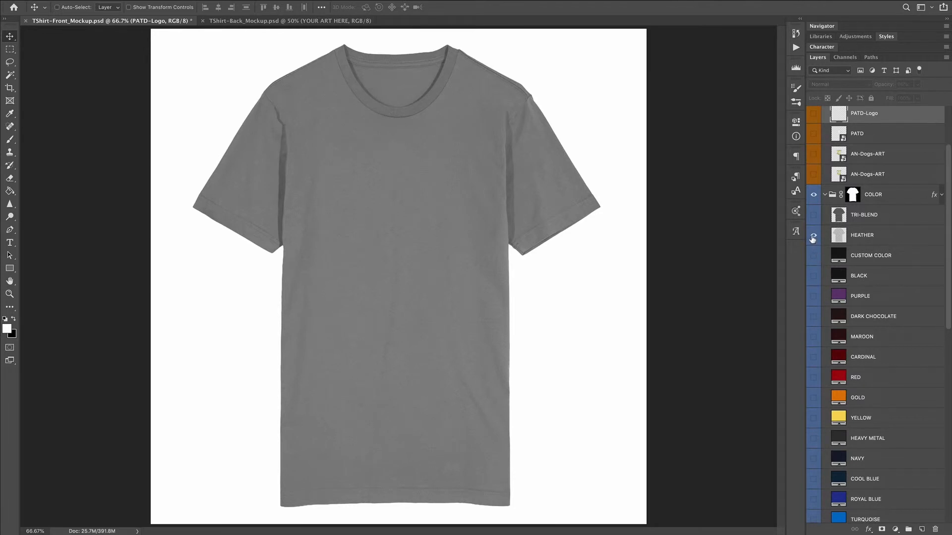
left_click(813, 237)
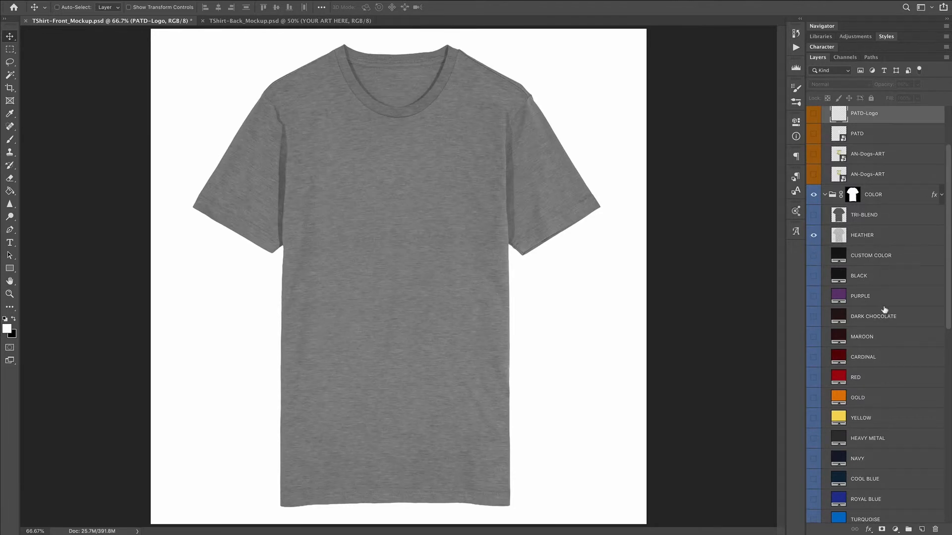
- Change the HEATHER GREY layer's solid color to a lighter neutral grey
scroll(885, 310, "down", 12)
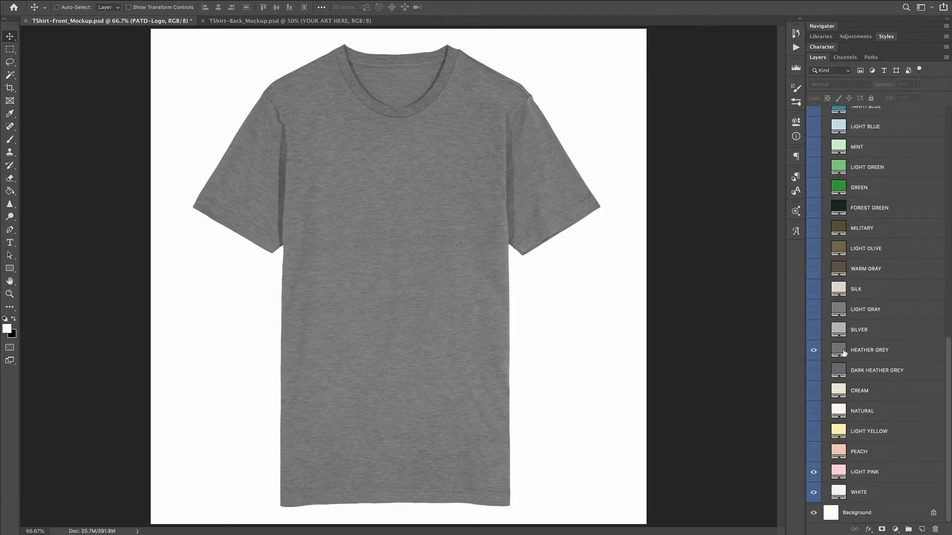
double_click(844, 352)
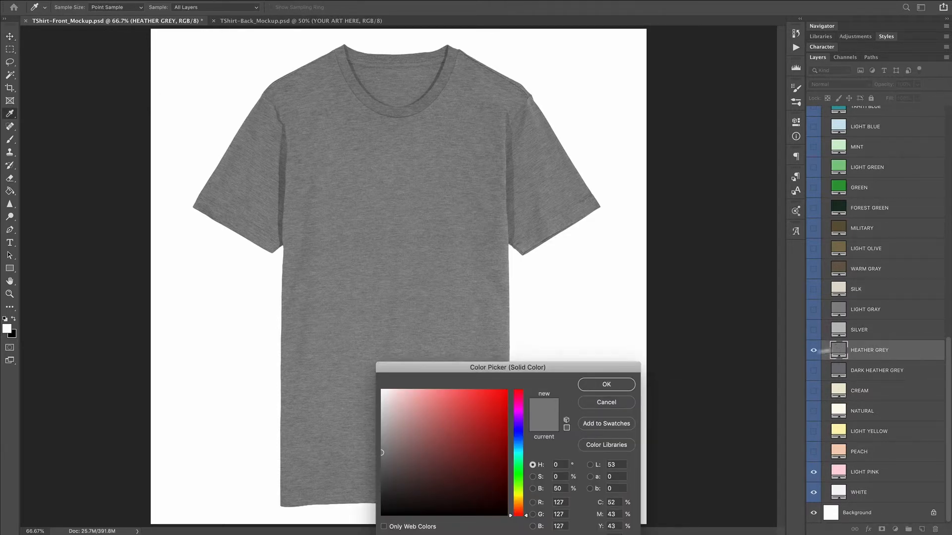
left_click(381, 442)
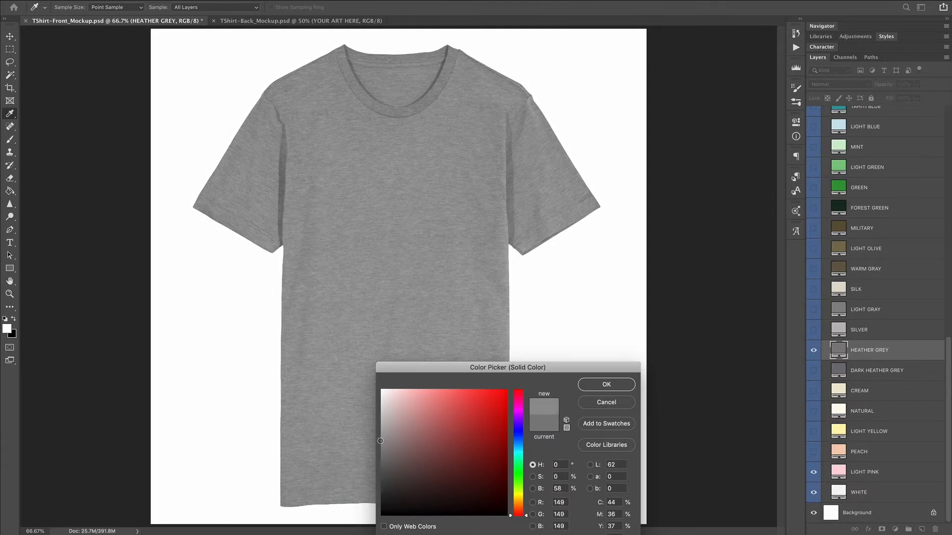
left_click_drag(380, 440, 380, 438)
left_click_drag(455, 450, 379, 437)
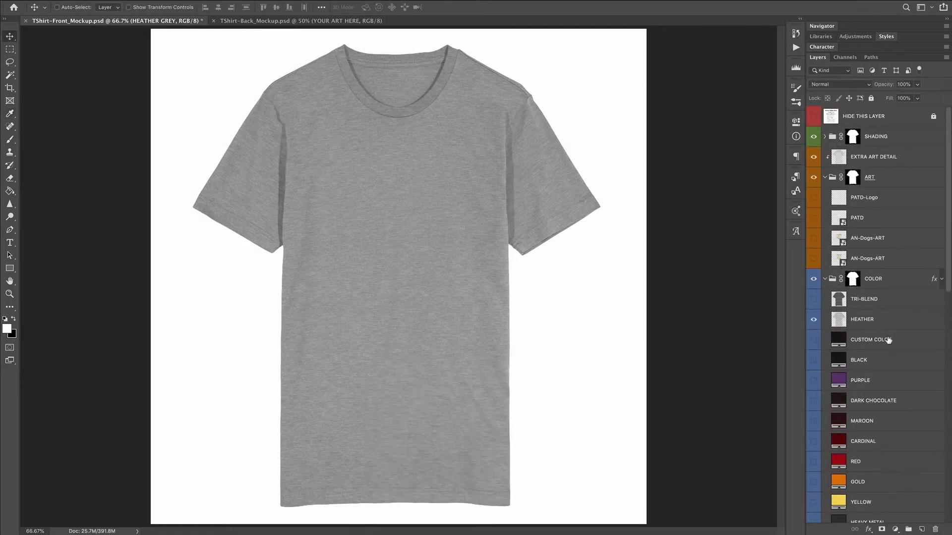
- Increase the opacity of the HEATHER texture layer to strengthen the fabric grain on the grey shirt
left_click(884, 320)
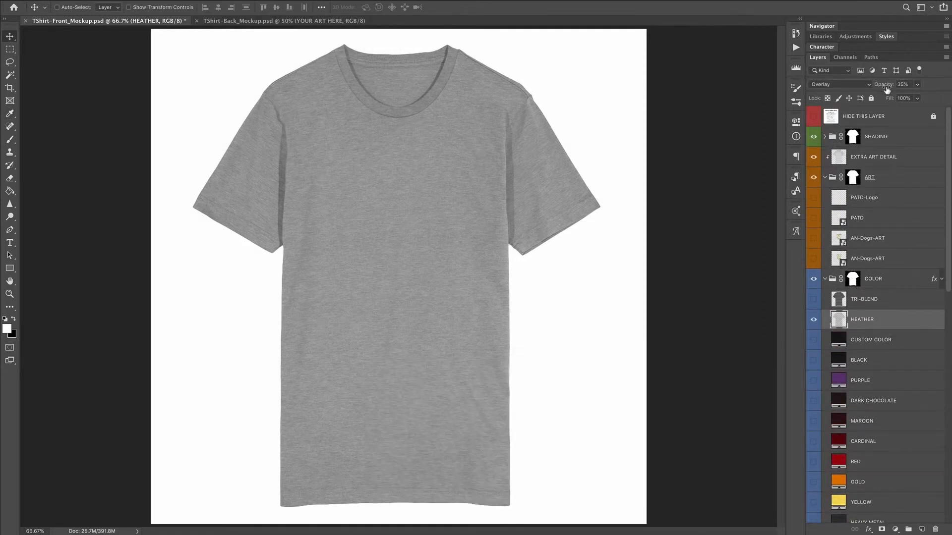
left_click_drag(886, 88, 893, 88)
- Place the AMITW artwork above the PATD-Logo layer and scale it down to fit the shirt's chest
left_click(894, 201)
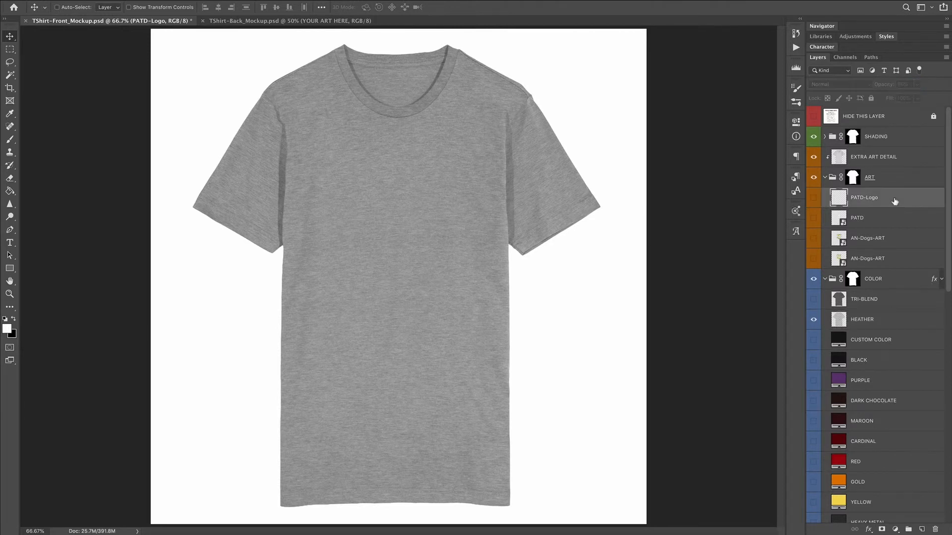
left_click_drag(924, 95, 378, 184)
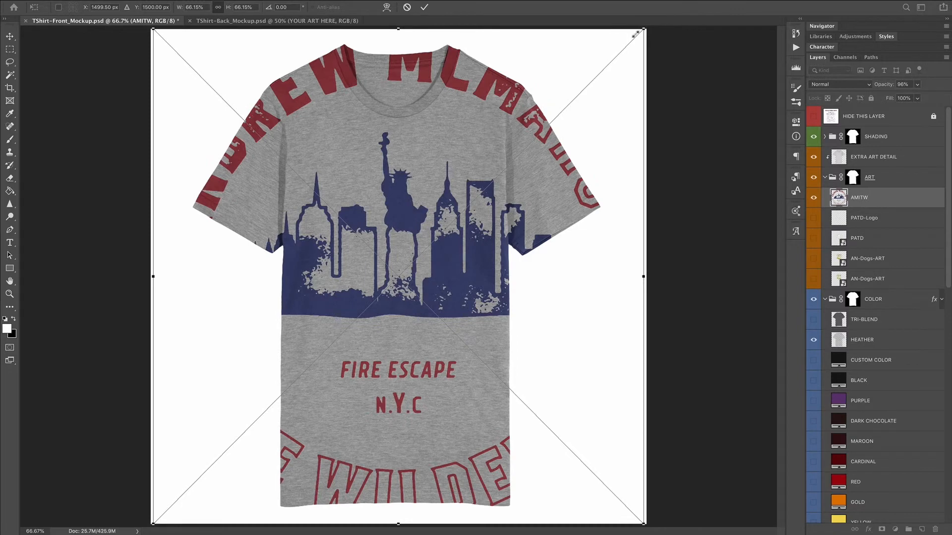
left_click_drag(644, 29, 464, 169)
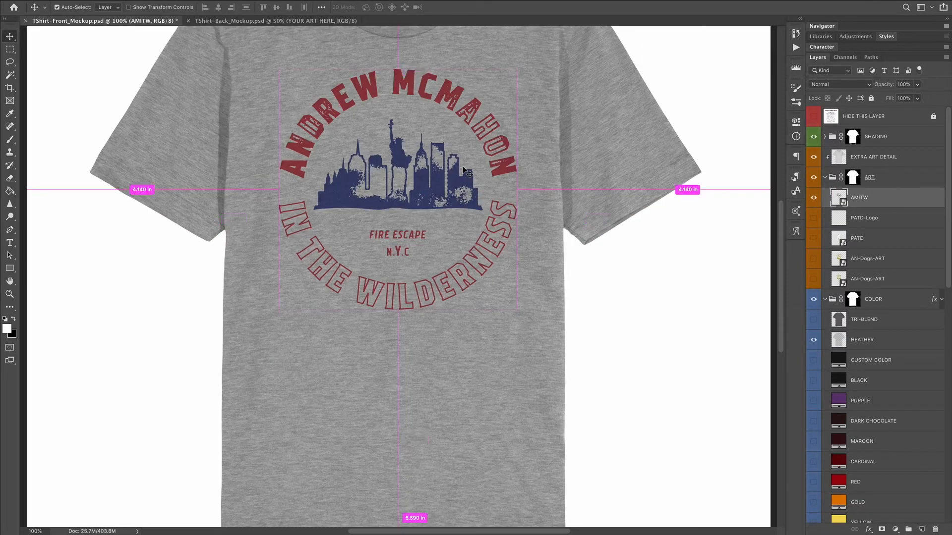
- Compare the AMITW print up close with the EXTRA ART DETAIL layer hidden and shown
key("super+plus")
scroll(466, 165, "up", 5)
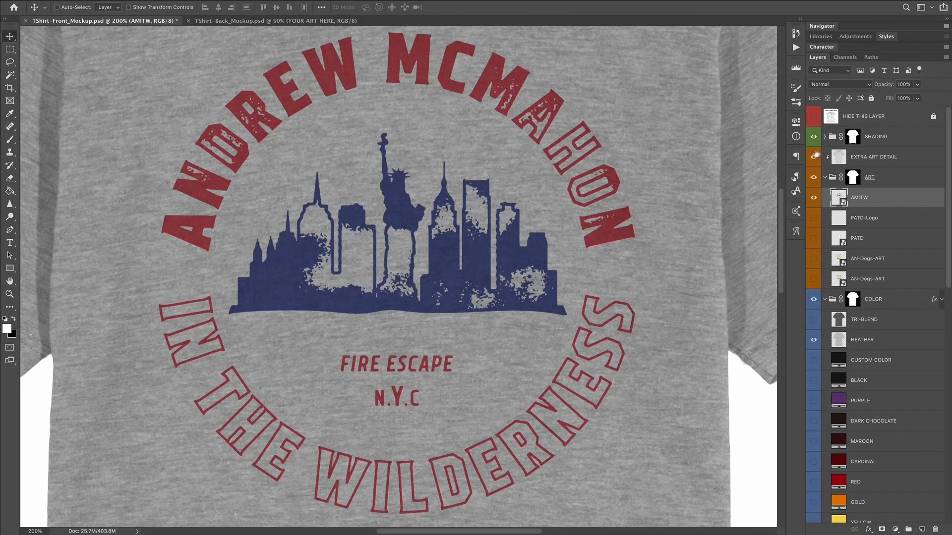
left_click(814, 157)
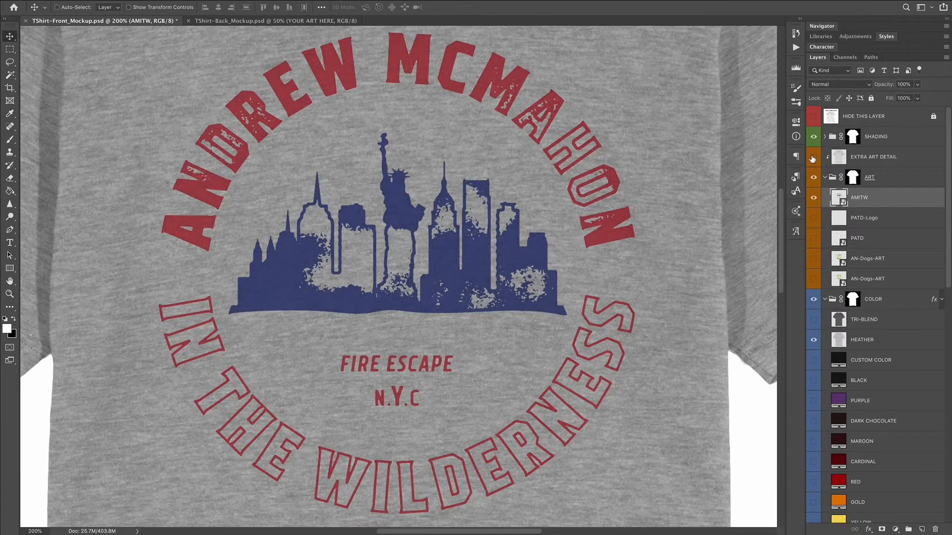
left_click(813, 157)
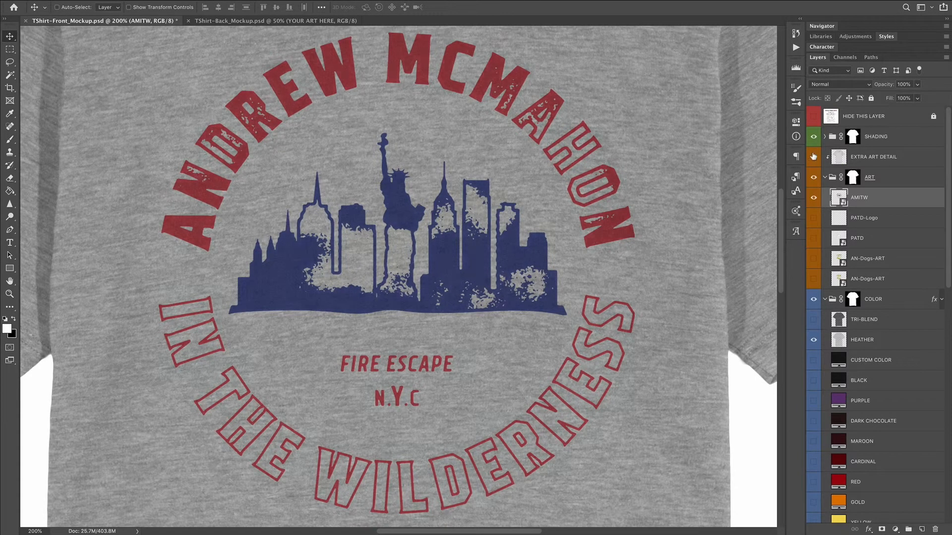
left_click(902, 159)
key("ctrl+0")
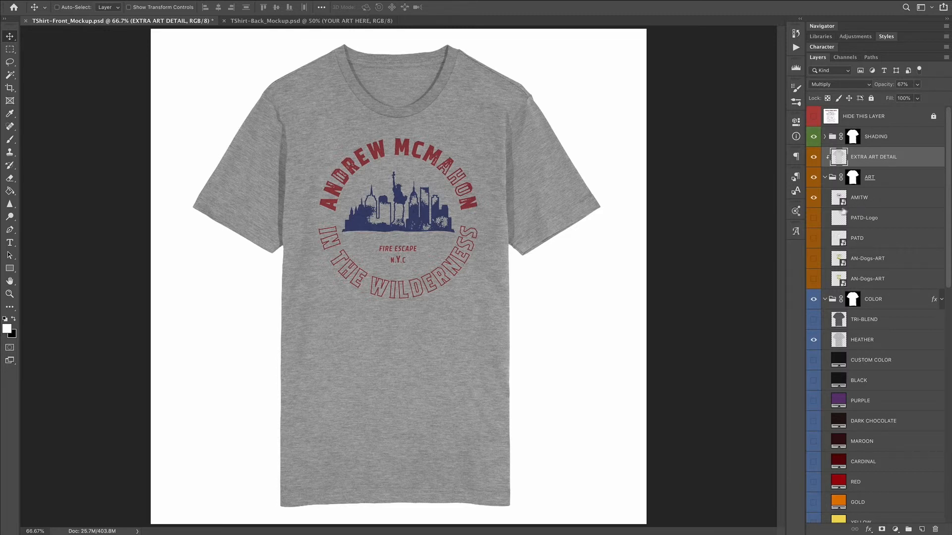
- Hide the AMITW artwork and HEATHER texture, and show the BLACK color layer instead
left_click(814, 197)
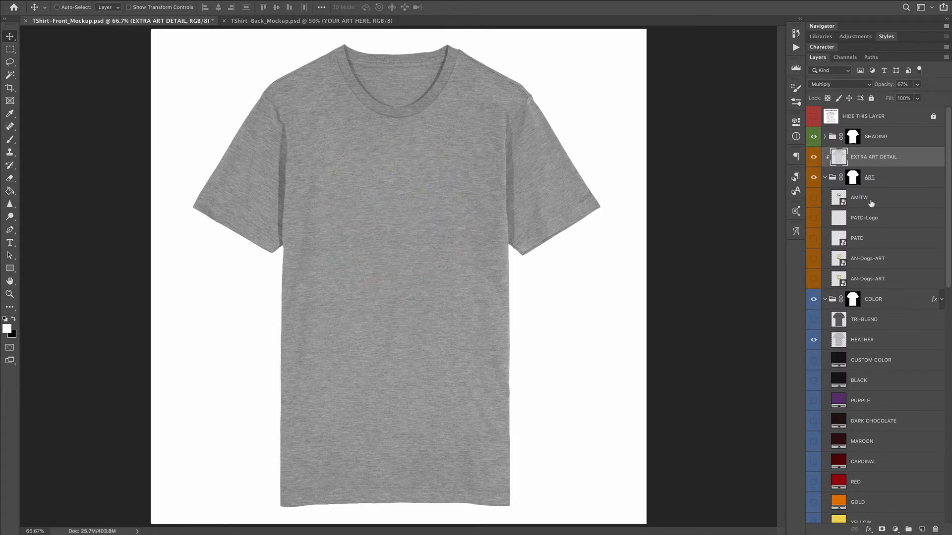
left_click(814, 340)
left_click(813, 381)
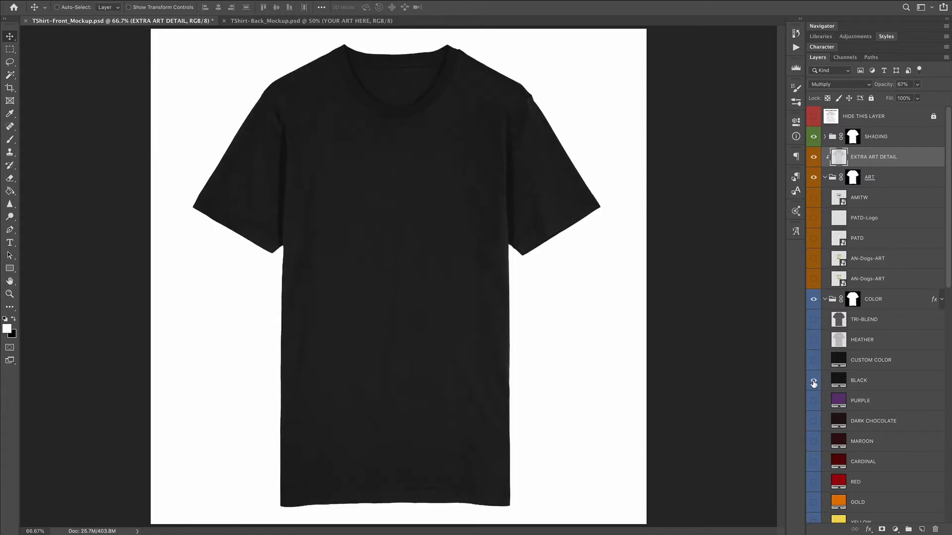
- Place the NP-PhotoTour-Front_ART artwork above the AMITW layer and scale it to fit the black shirt's chest
left_click(890, 204)
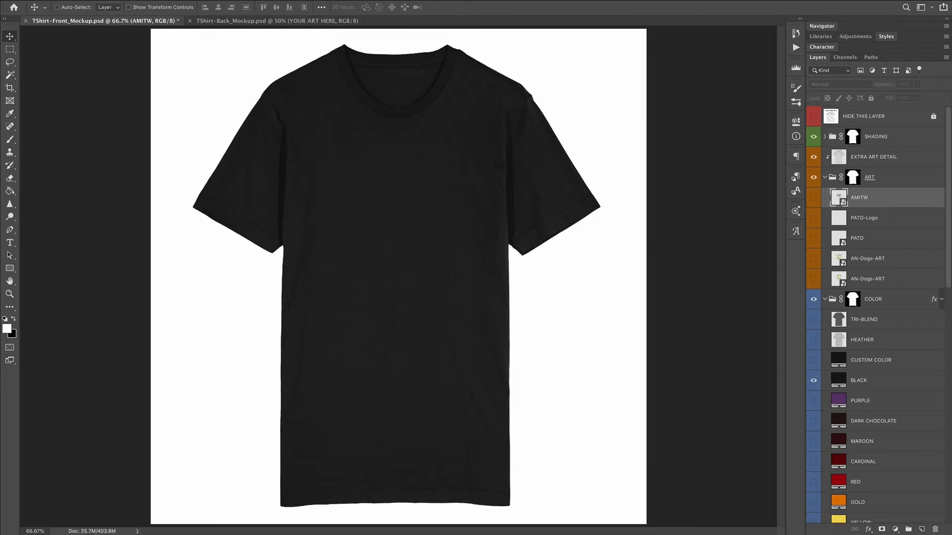
left_click_drag(949, 110, 392, 178)
left_click_drag(595, 30, 566, 53)
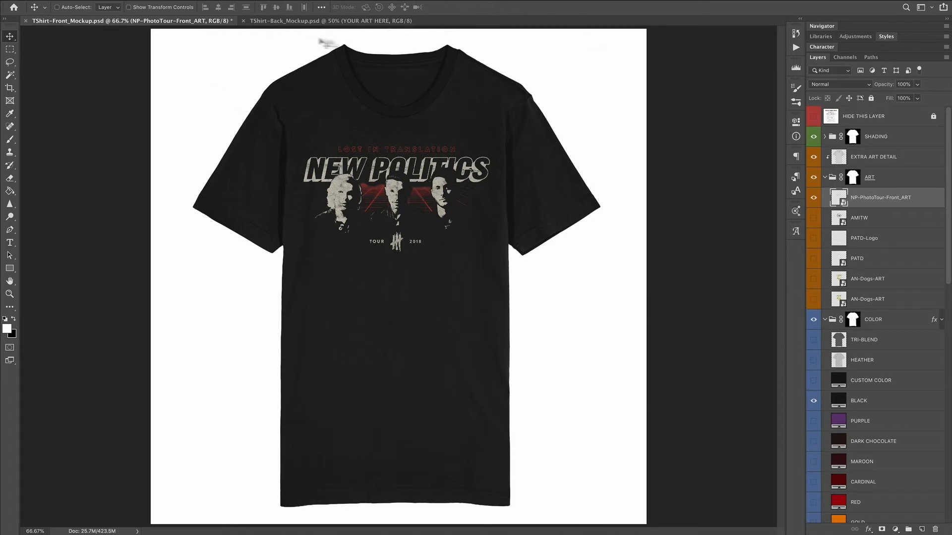
- Switch to TShirt-Back_Mockup.psd, hide its HIDE THIS LAYER instructions, and expand the COLOR group
left_click(279, 21)
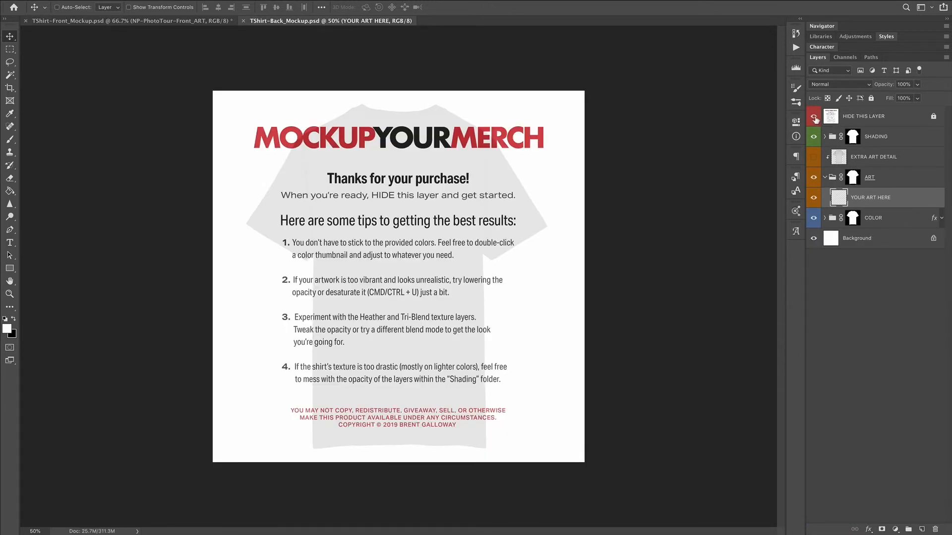
left_click(813, 118)
key("ctrl+plus")
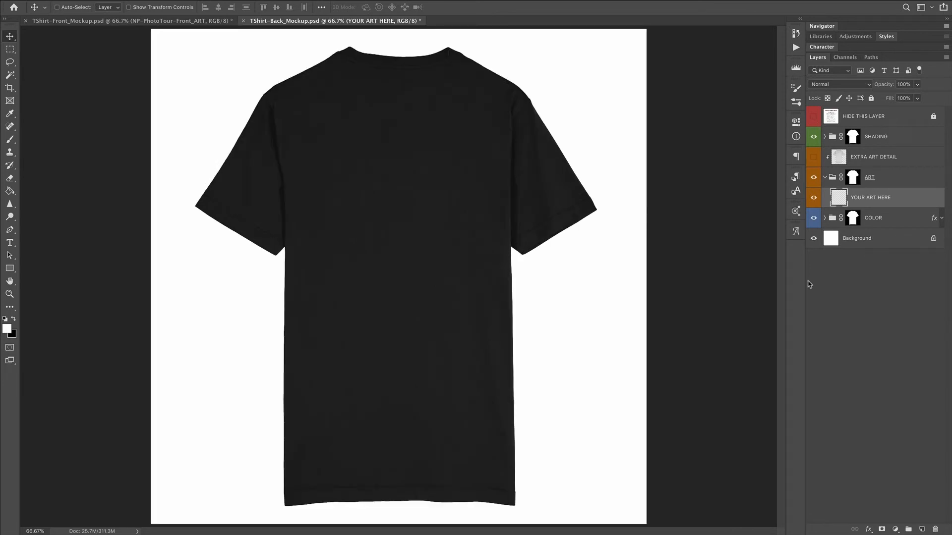
left_click(820, 222)
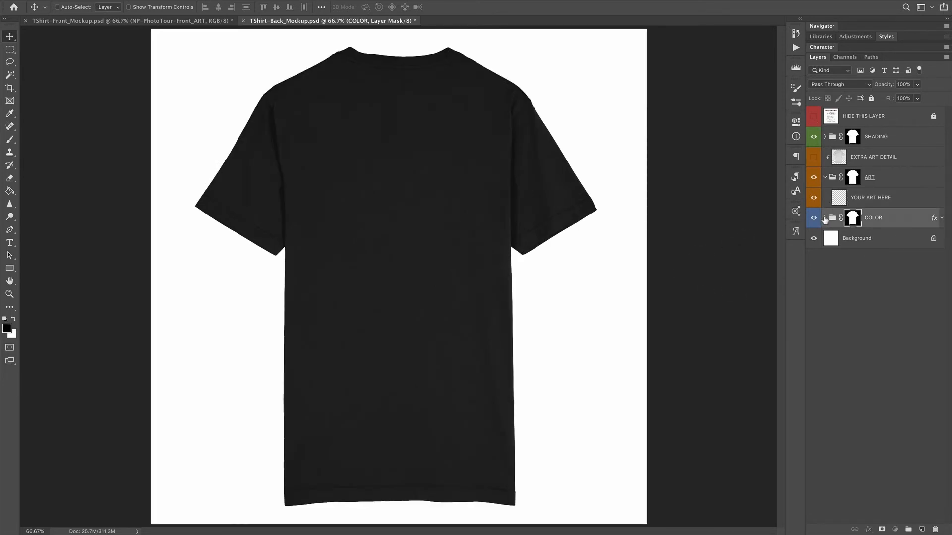
left_click(825, 218)
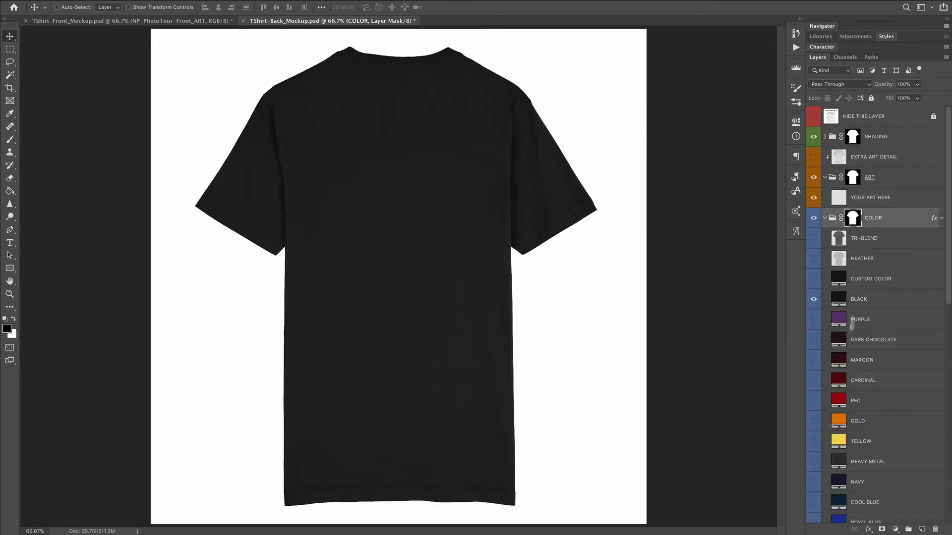
- Place the NP-PhotoTour-Back_ART artwork in the YOUR AR​T HERE spot, scaled down and moved up onto the shirt's upper back
left_click(891, 200)
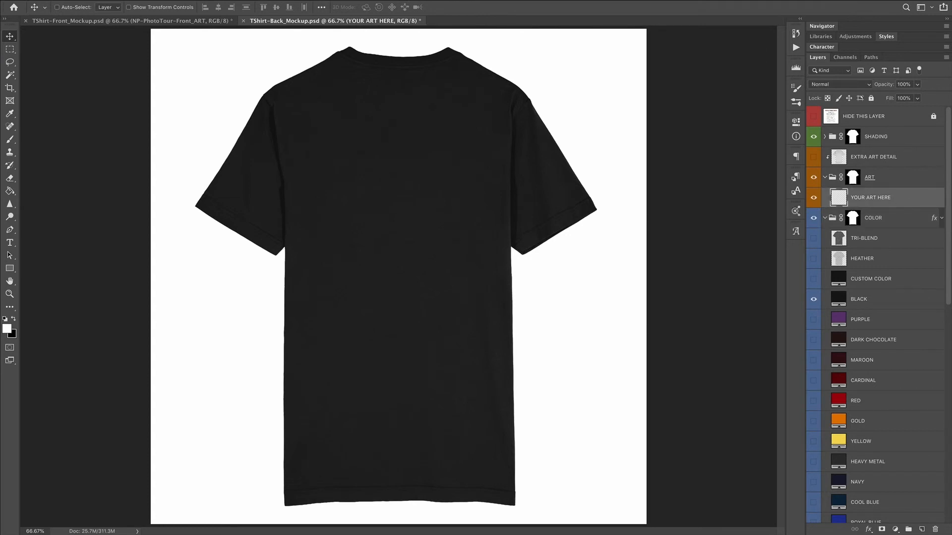
left_click_drag(467, 202, 403, 197)
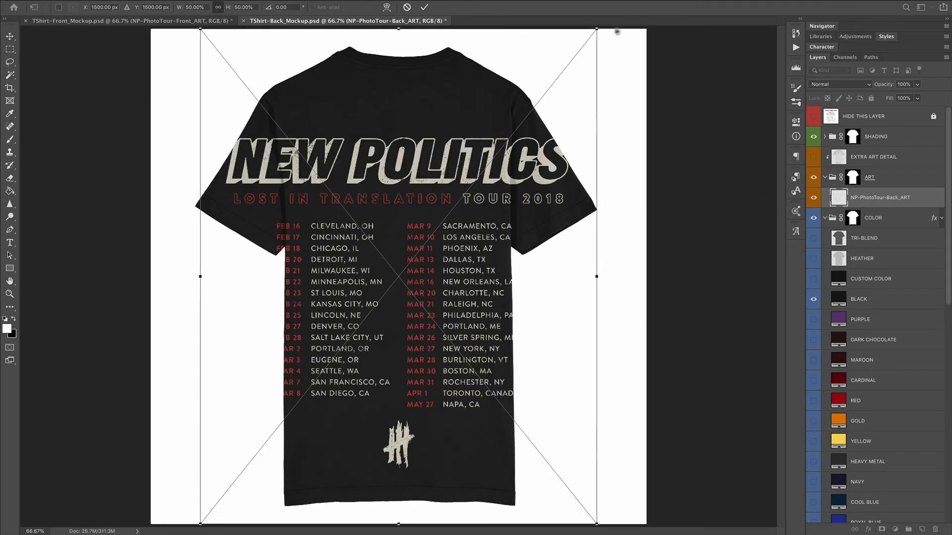
left_click_drag(595, 31, 480, 140)
left_click_drag(455, 226, 455, 144)
key("Return")
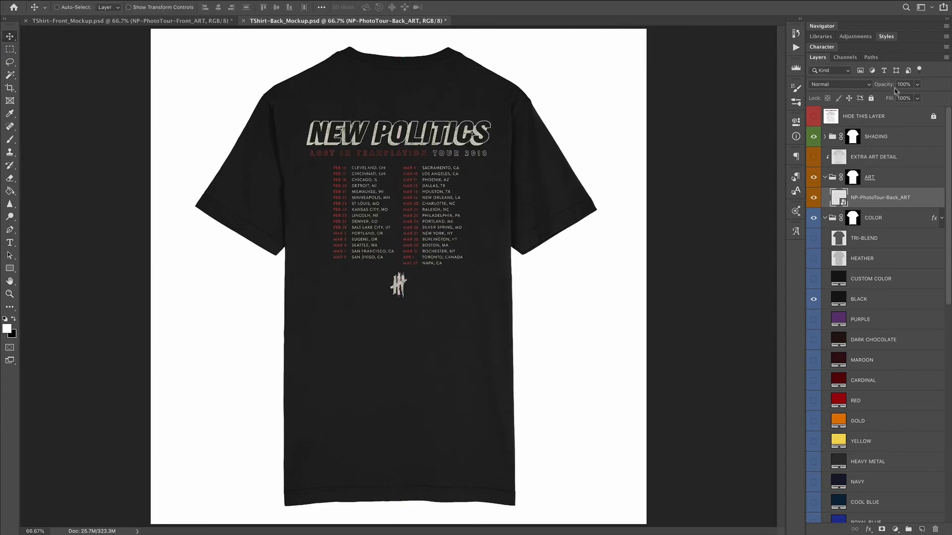
- Set the NP-PhotoTour-Back_ART layer's opacity to 91% and turn on the EXTRA ART DETAIL layer
left_click_drag(887, 87, 882, 90)
left_click(813, 158)
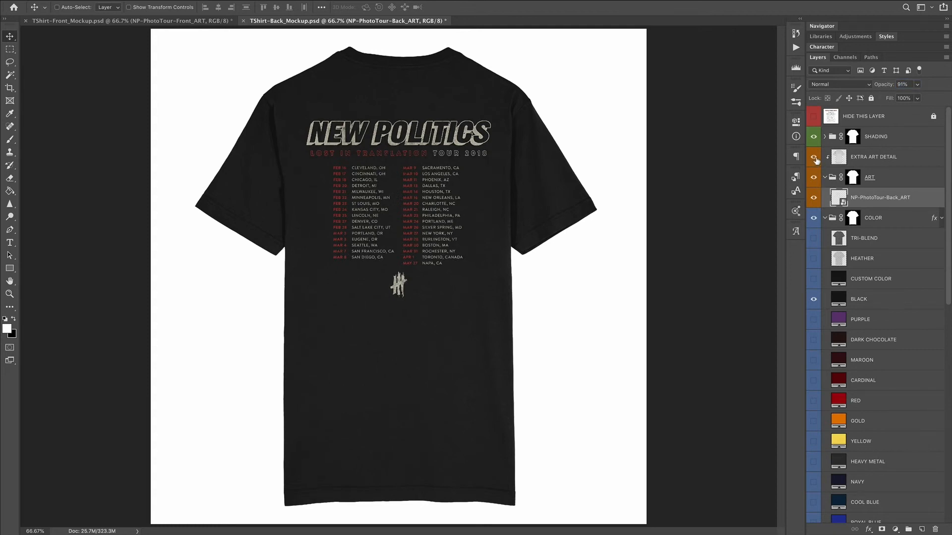
key("super+plus")
scroll(529, 228, "up", 3)
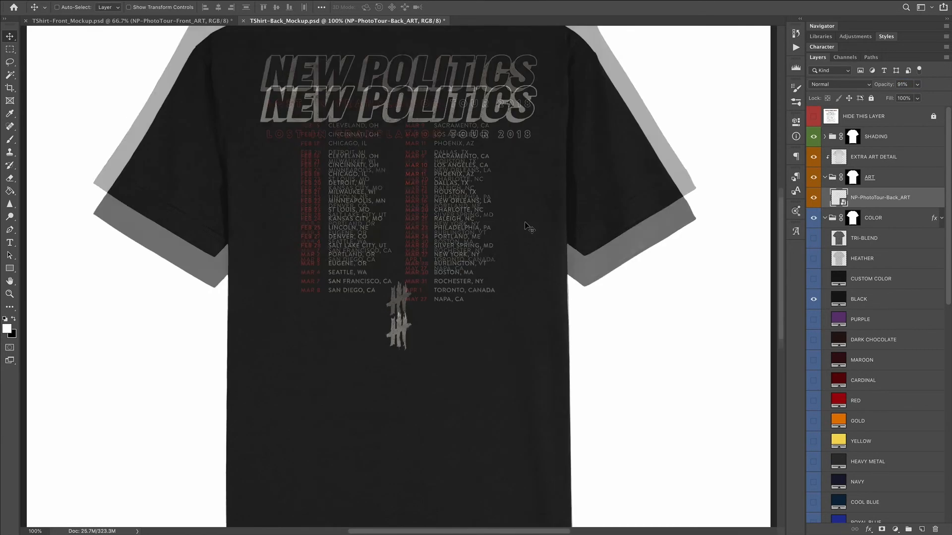
key("super+minus")
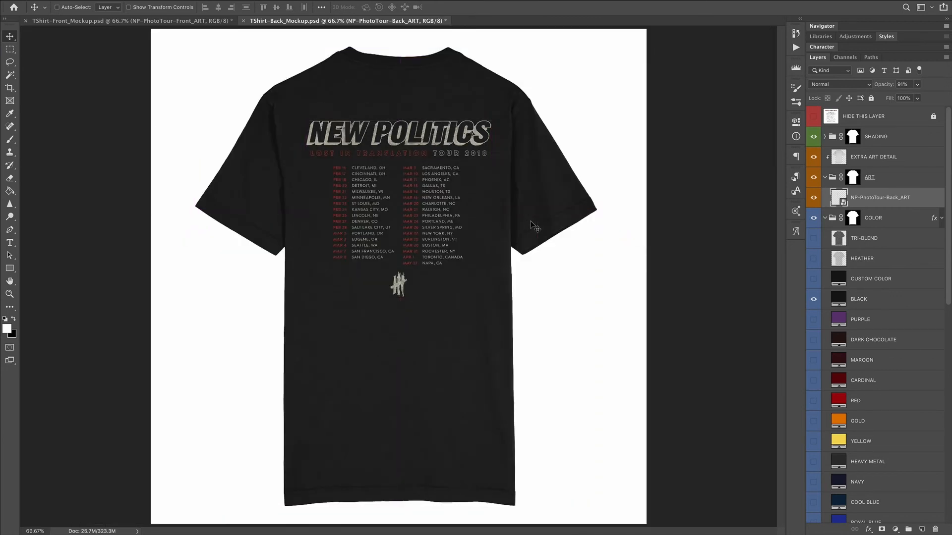